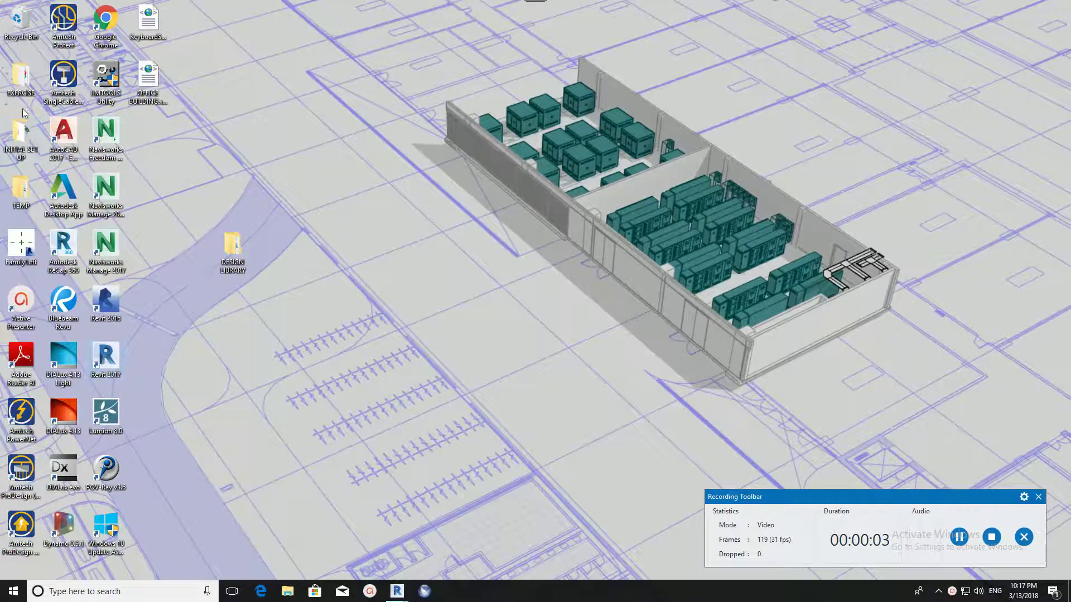
- Locate OFFICE BUILDING.rvt in the Desktop EXERCISE folder, then close the folder window
double_click(21, 79)
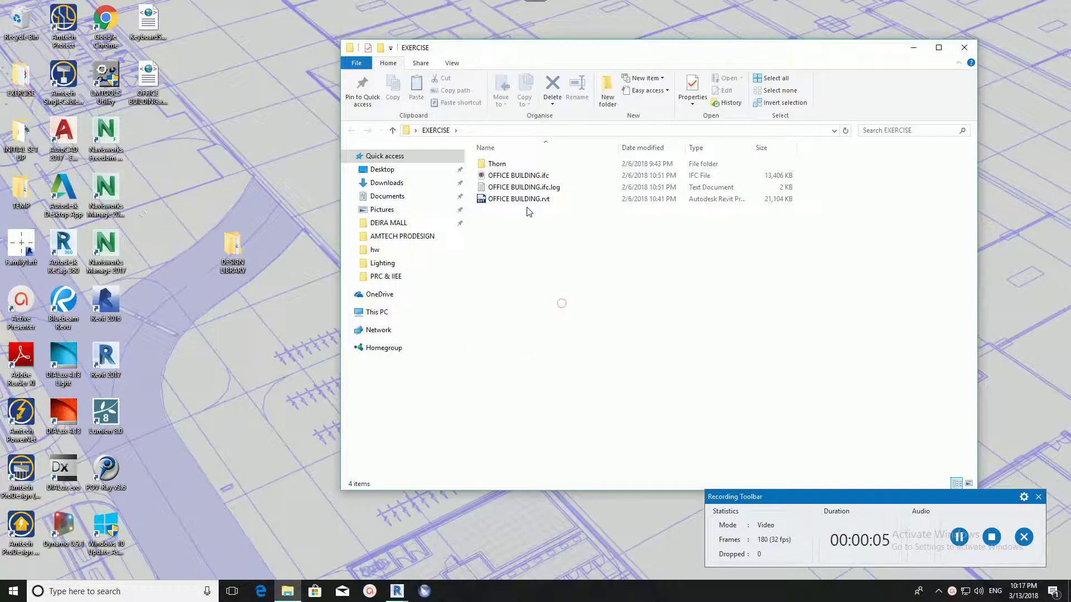
left_click(527, 199)
left_click(528, 251)
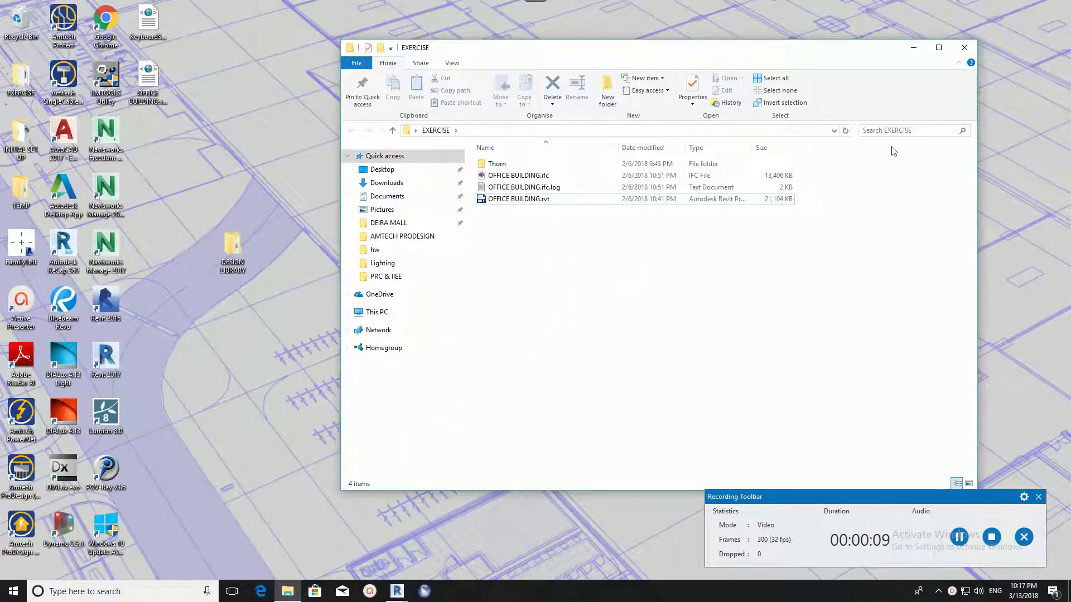
left_click(964, 47)
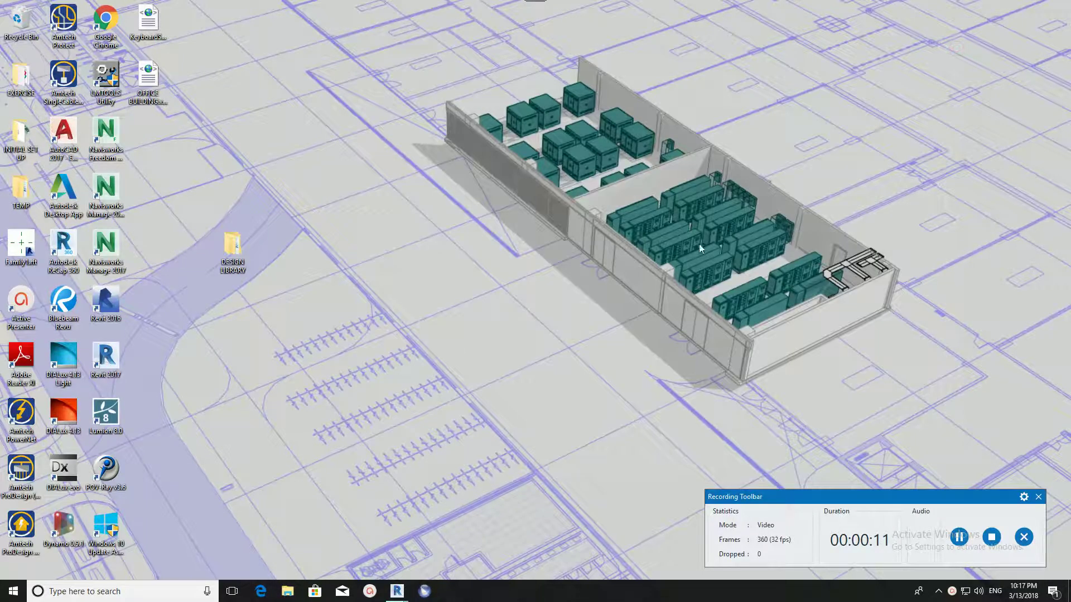
left_click(427, 294)
- Launch Revit 2017 and pick OFFICE BUILDING.rvt from Desktop > EXERCISE in the Open dialog
double_click(109, 375)
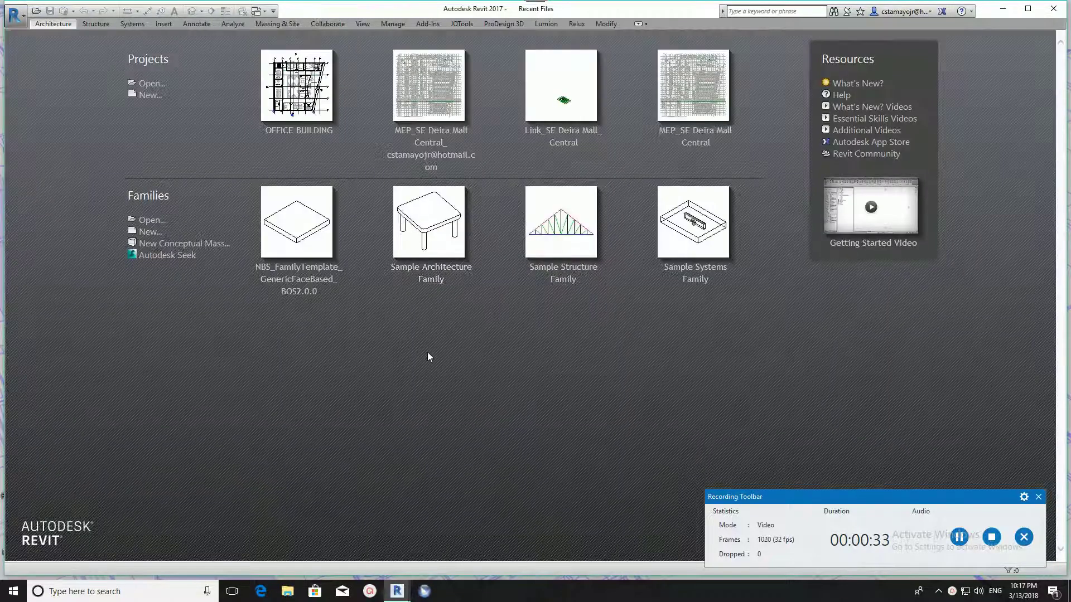
left_click(38, 11)
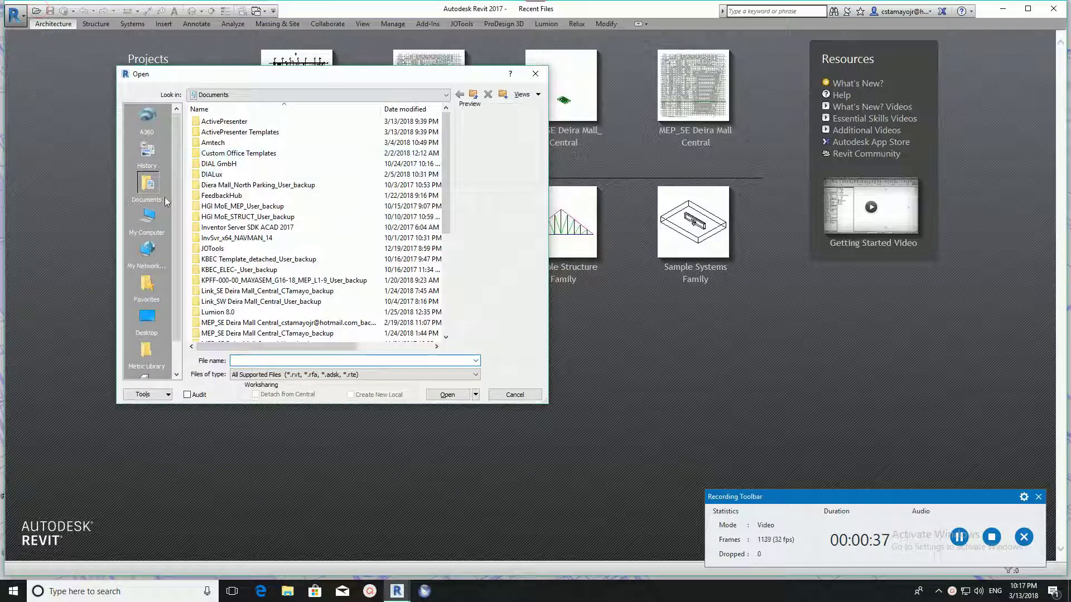
left_click(147, 318)
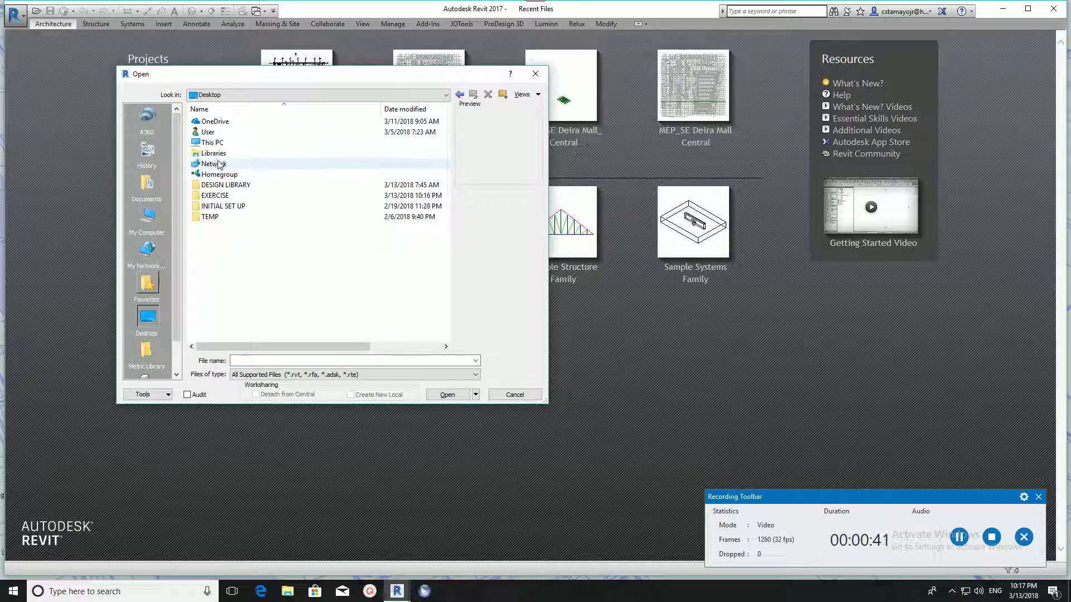
left_click(222, 196)
double_click(221, 197)
left_click(216, 133)
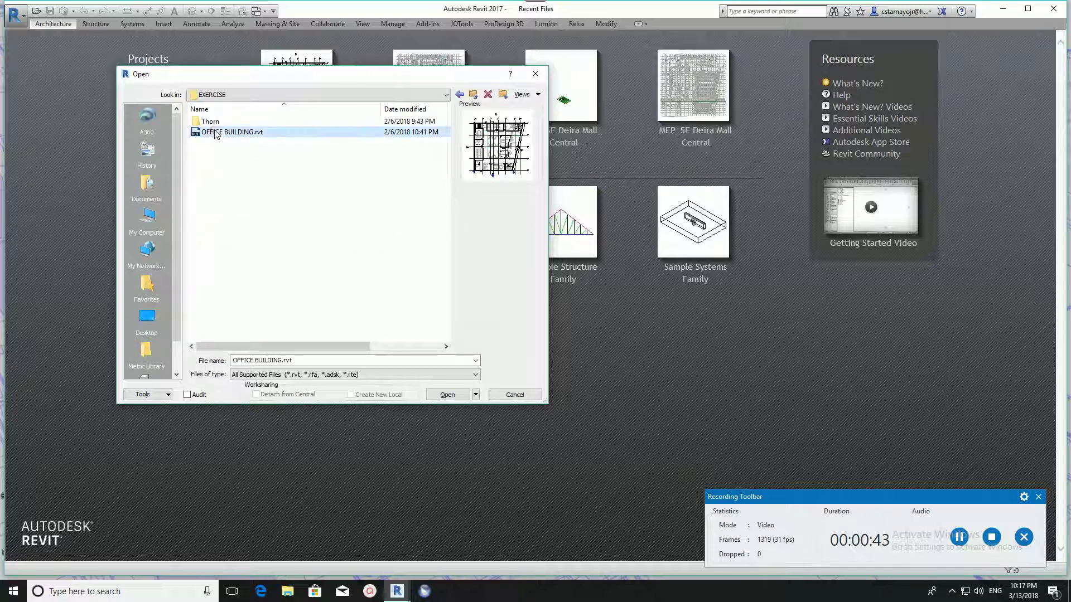
- Open OFFICE BUILDING.rvt and zoom into its Ground Level floor plan
left_click(439, 399)
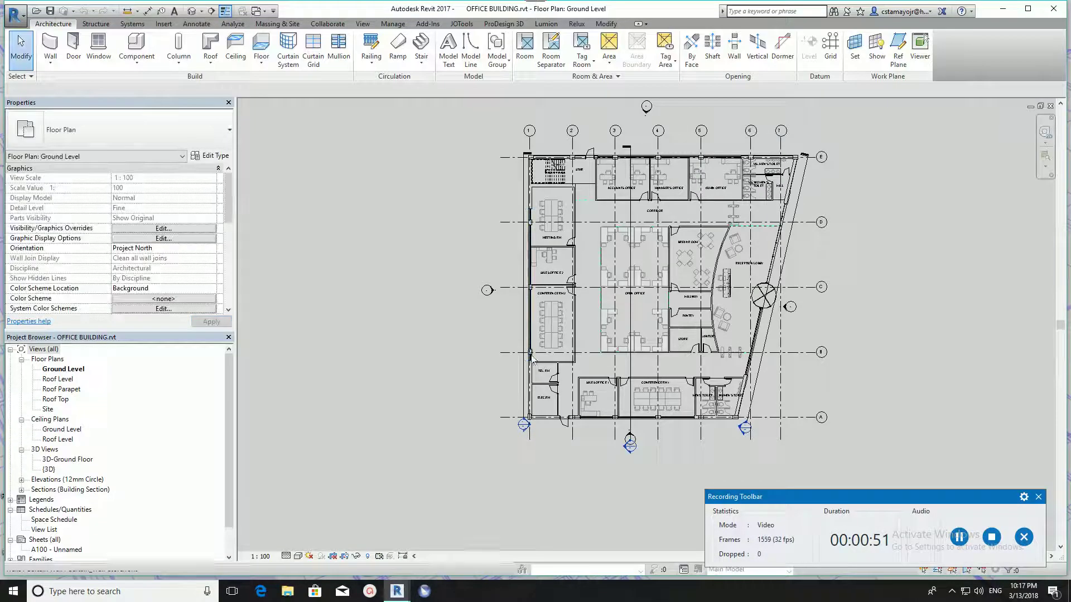
scroll(612, 254, "up", 2)
scroll(567, 253, "up", 1)
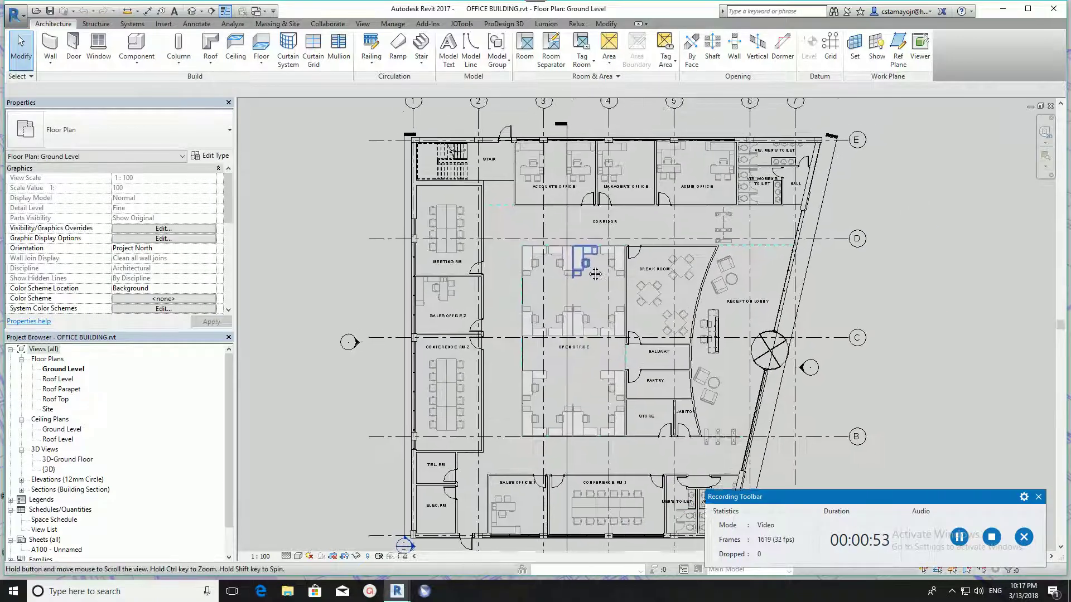
scroll(567, 251, "up", 1)
scroll(540, 227, "up", 2)
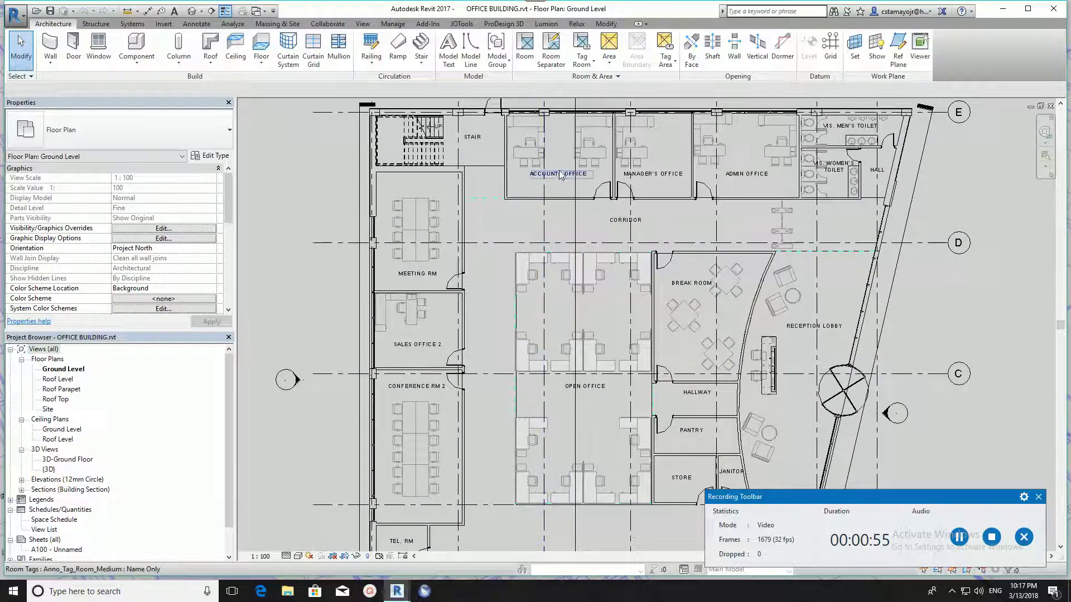
- Select and deselect the Accounts Office room, then bring up the Analyze tools
left_click(540, 205)
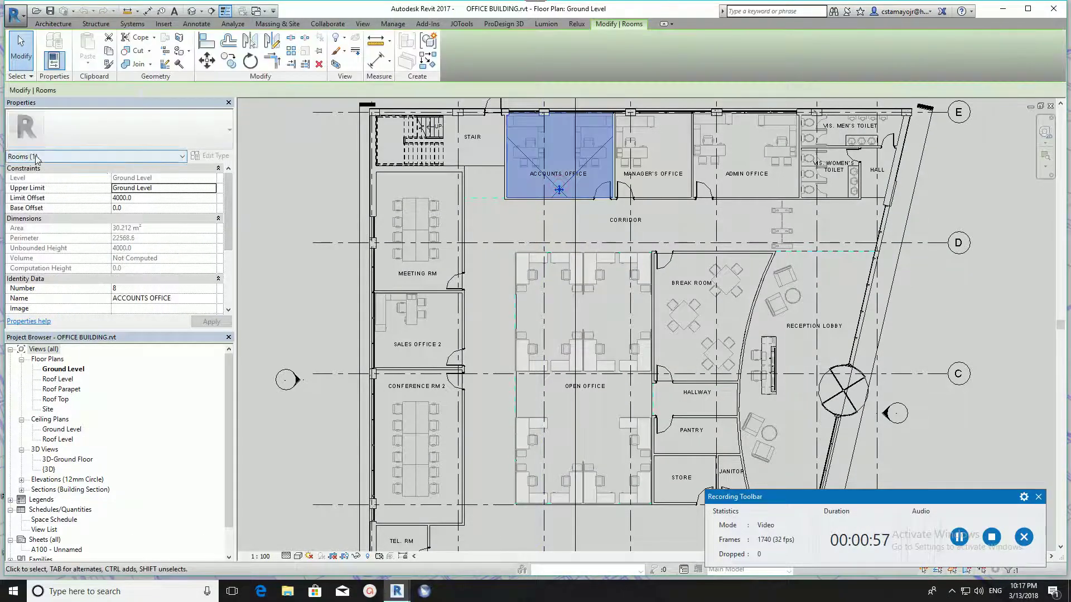
left_click(297, 166)
scroll(296, 166, "down", 3)
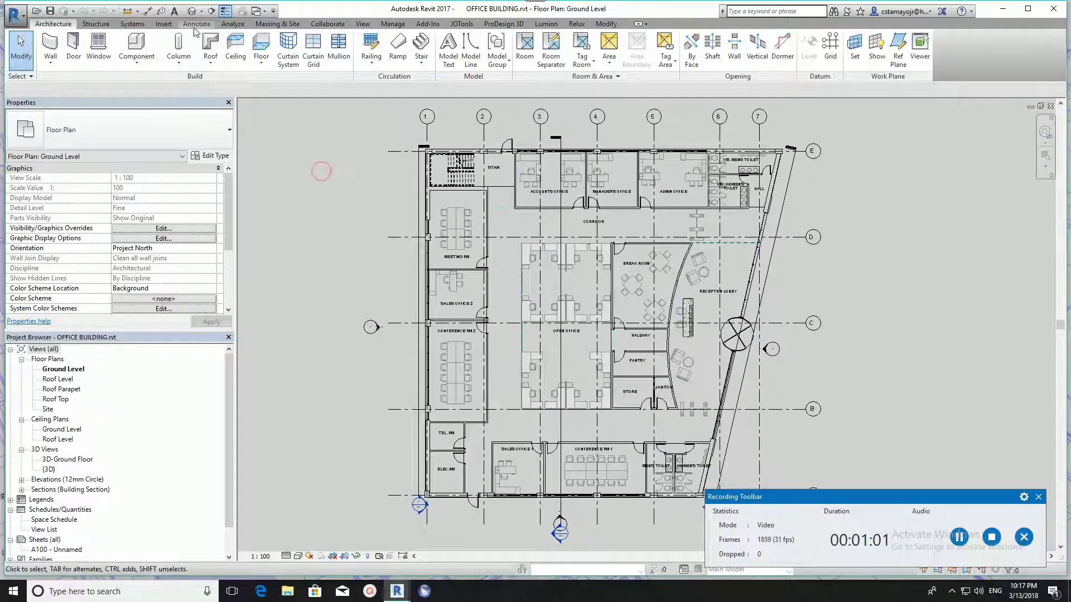
left_click(234, 25)
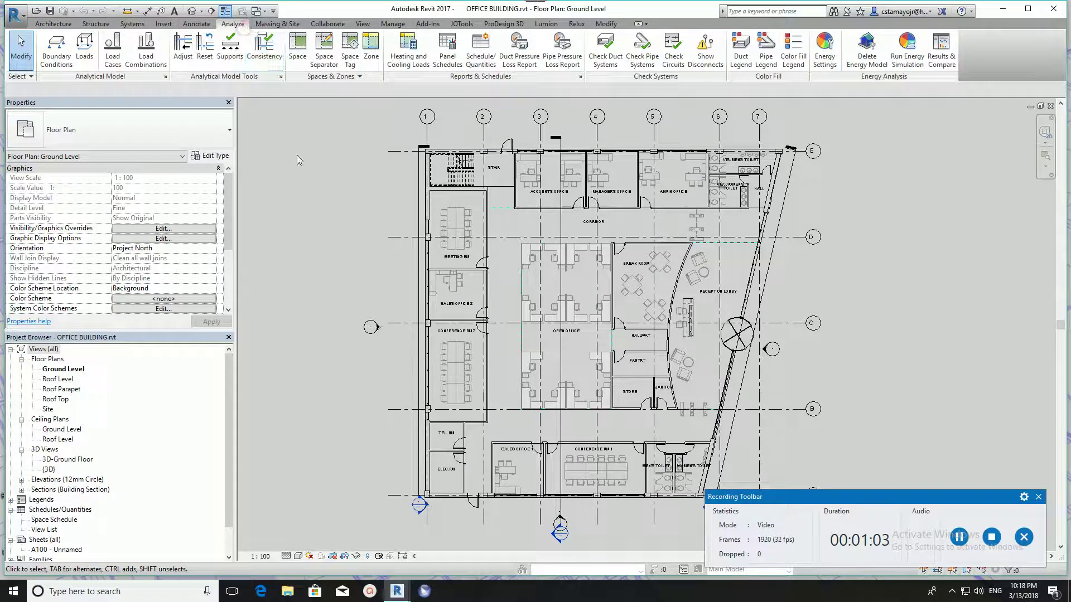
- Place spaces automatically across the Ground Level plan and dismiss the confirmation
left_click(296, 46)
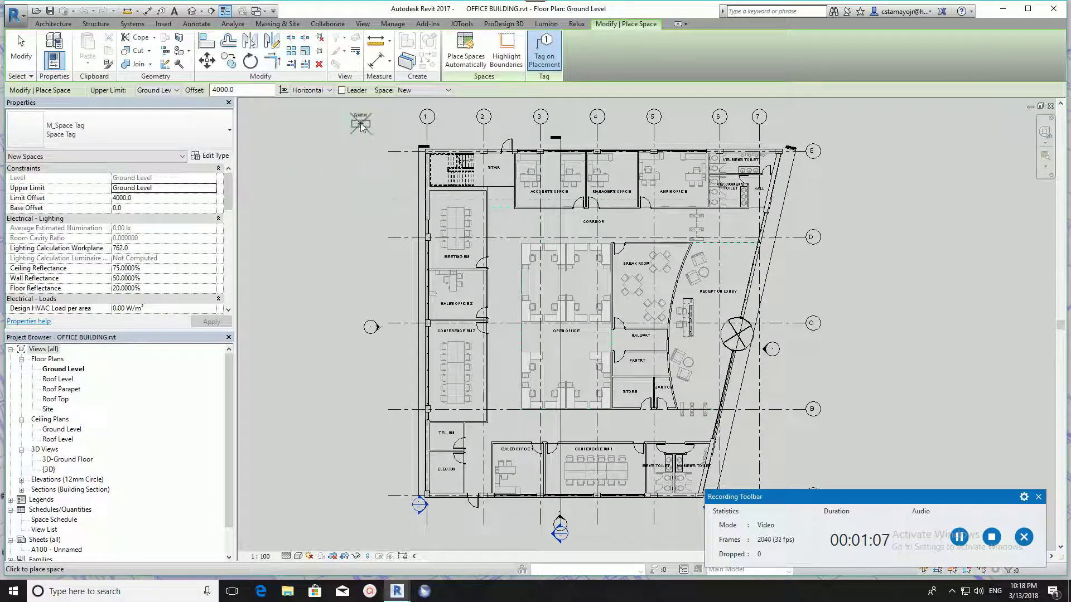
left_click(452, 58)
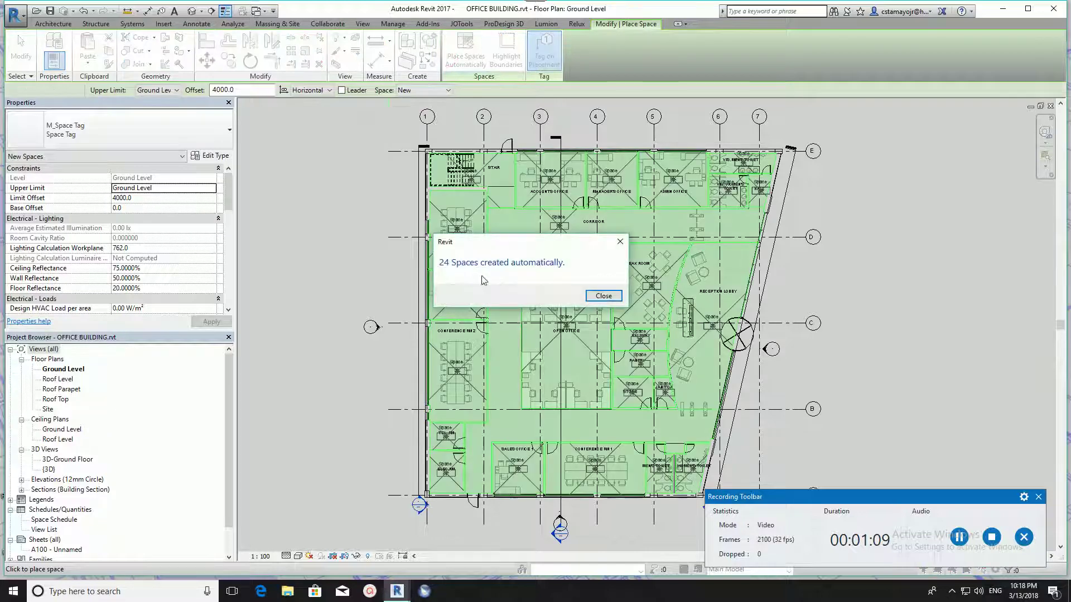
left_click(589, 298)
key("Escape")
- Zoom around the plan, inspecting the tags of spaces 36 and 35
scroll(333, 228, "up", 2)
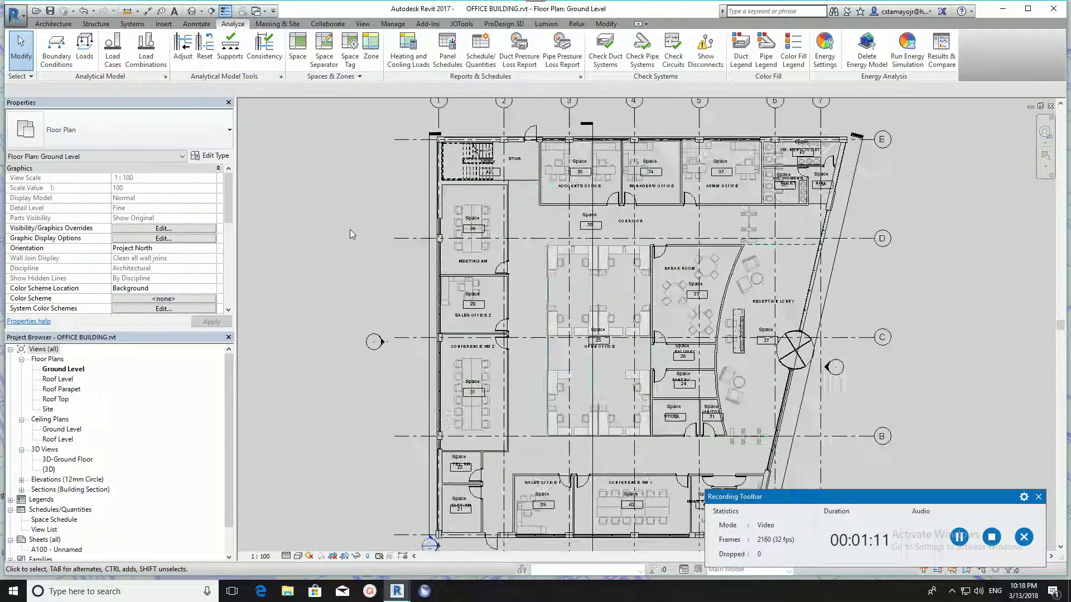
scroll(349, 229, "up", 2)
scroll(513, 277, "up", 1)
left_click(514, 163)
scroll(558, 226, "down", 1)
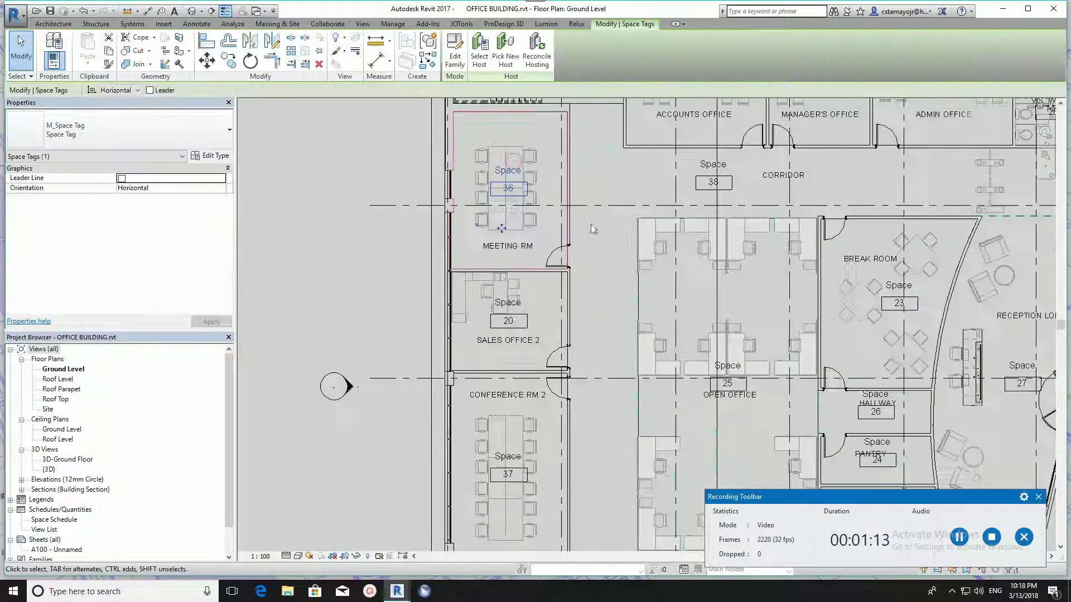
scroll(623, 242, "down", 1)
key("Escape")
scroll(679, 124, "up", 1)
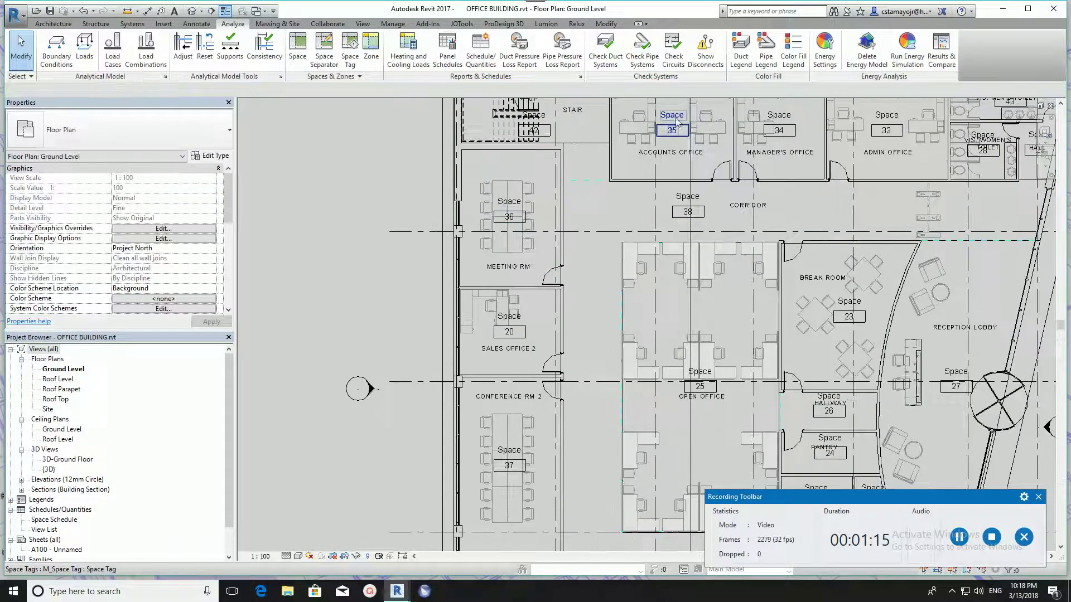
left_click(672, 117)
left_click(375, 182)
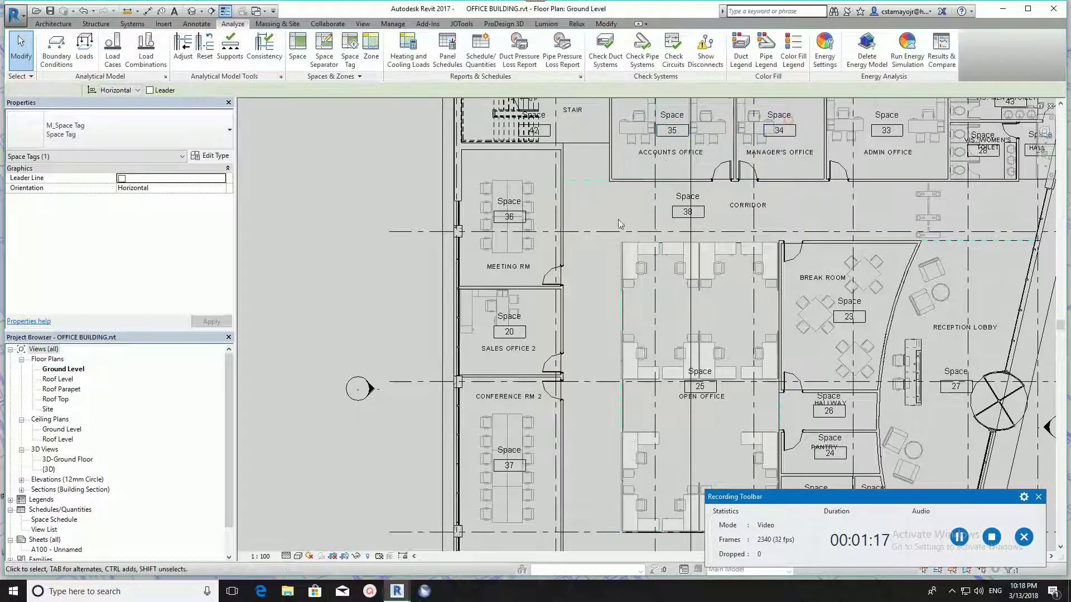
- Open the Space Schedule from the Project Browser and tile it beside the floor plan (WT)
left_click(135, 495)
scroll(100, 504, "down", 1)
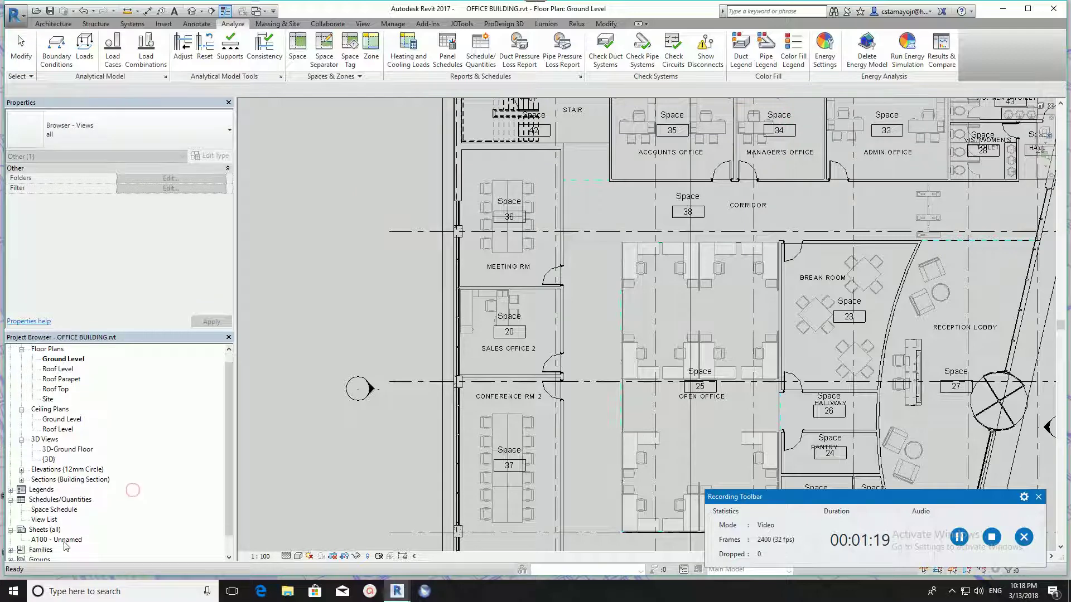
left_click(63, 511)
double_click(63, 511)
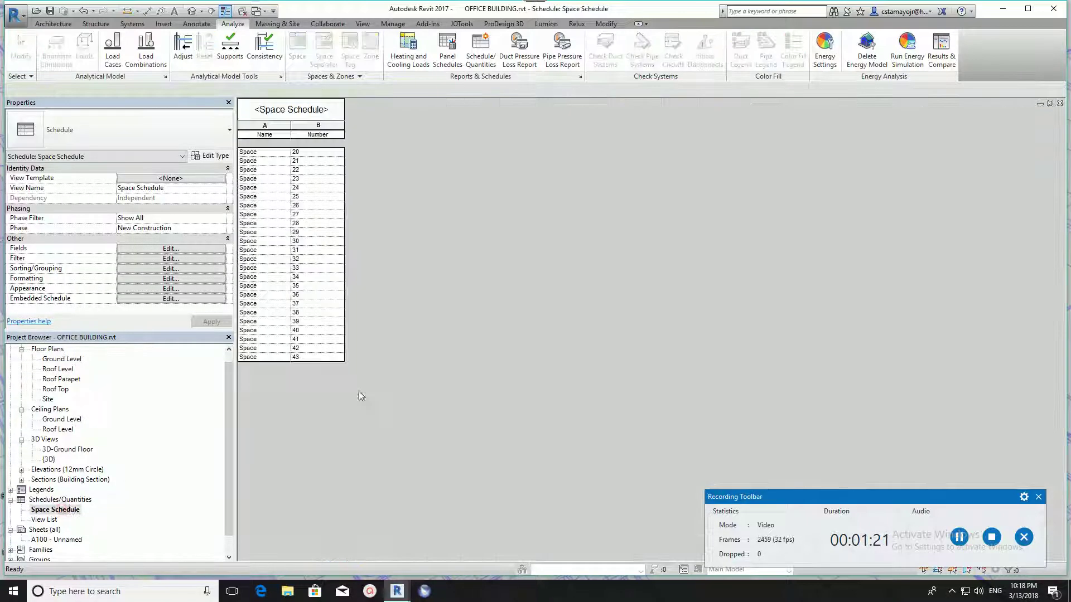
key("ctrl+Tab")
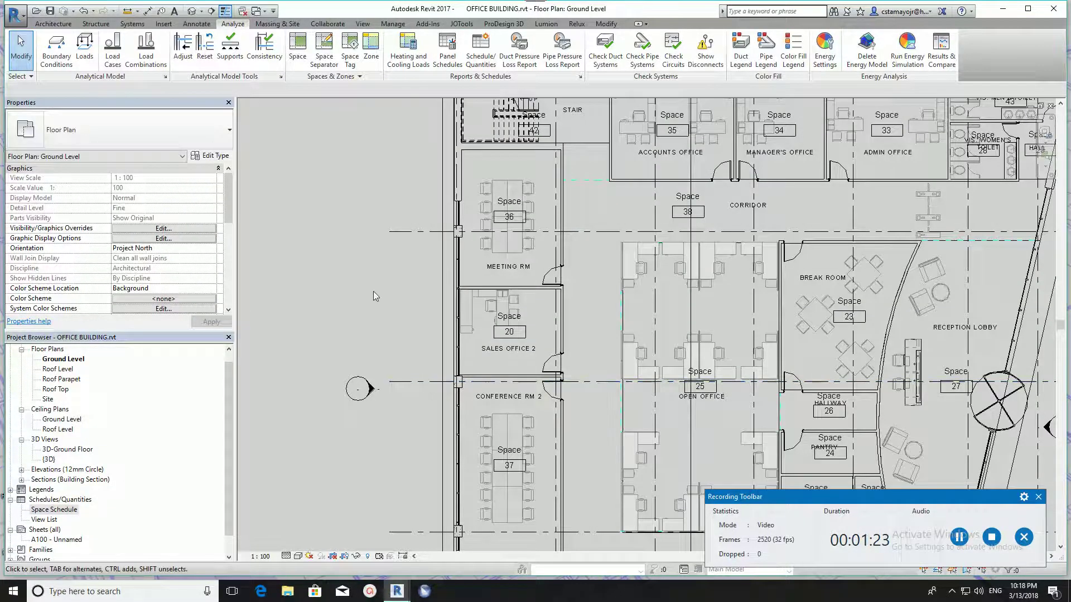
key("w")
key("t")
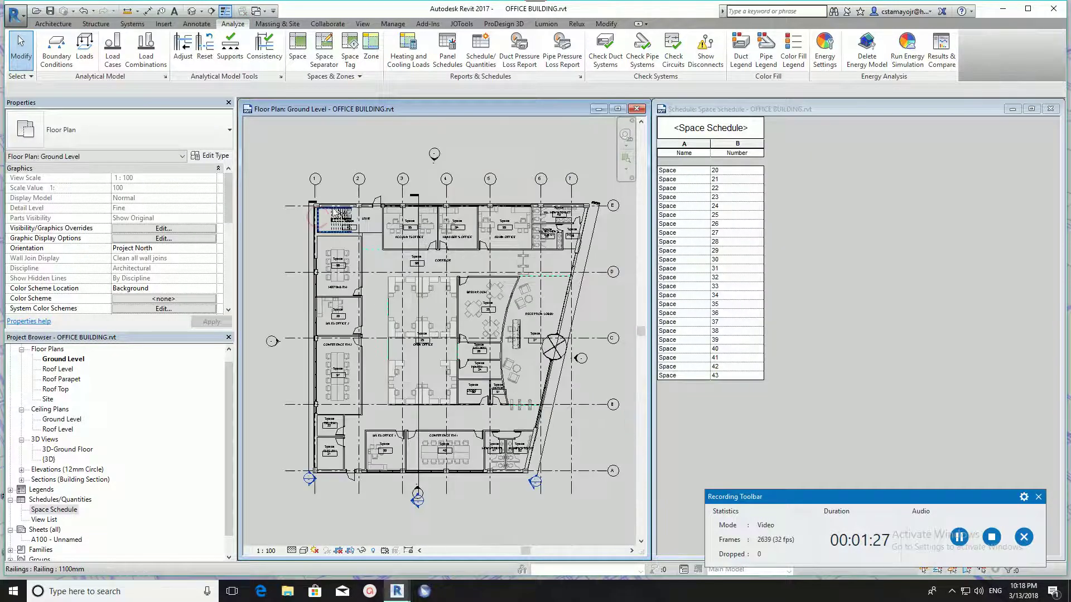
- Zoom the plan to the whole building and select space names 20 through 43 in the schedule
key("z")
key("f")
left_click(677, 171)
left_click_drag(677, 173, 680, 380)
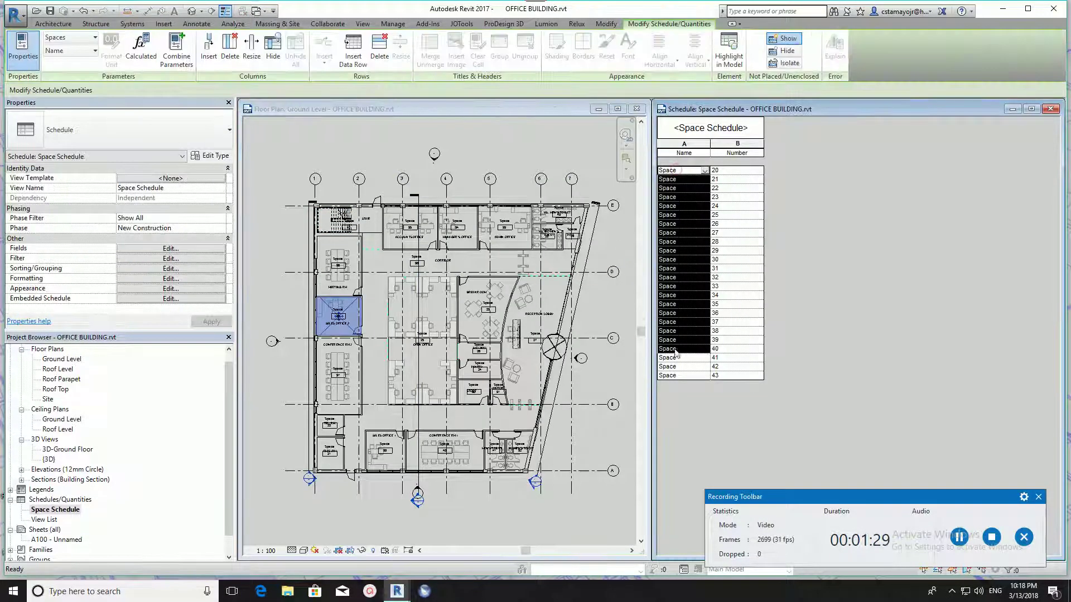
left_click(523, 149)
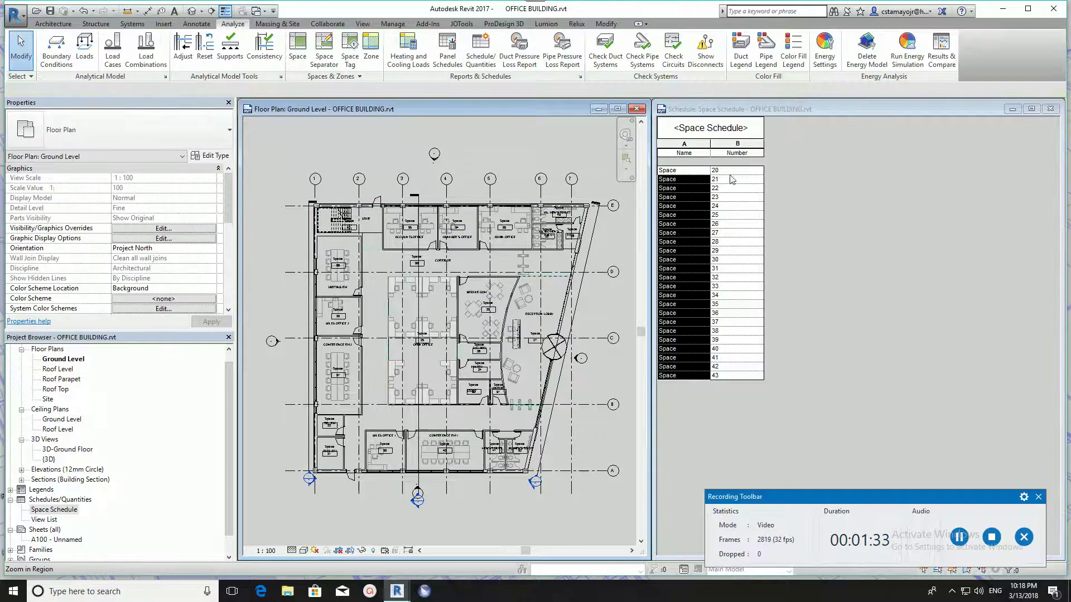
- Run the Space Naming Utility to copy room names and numbers onto all spaces
left_click(428, 24)
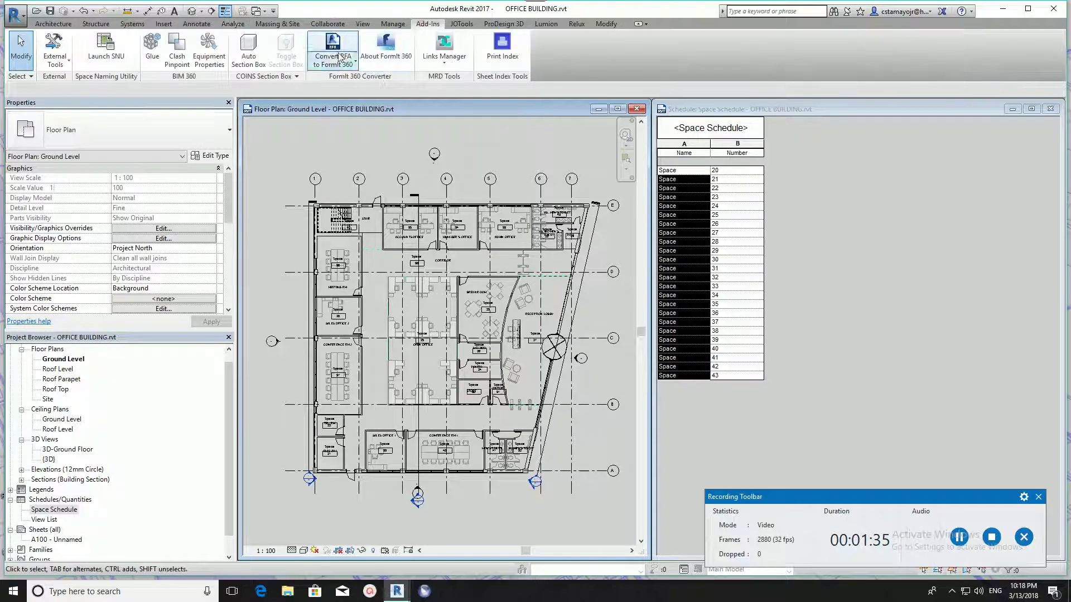
left_click(106, 46)
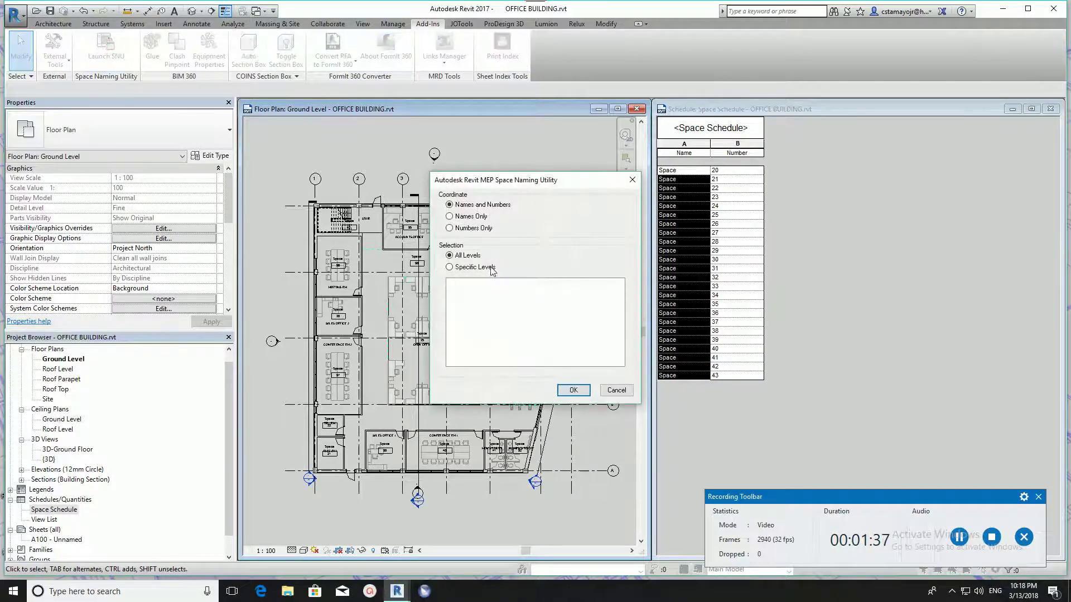
left_click(573, 391)
- Check the renamed spaces in the schedule and zoom around the floor plan
left_click_drag(723, 179, 725, 348)
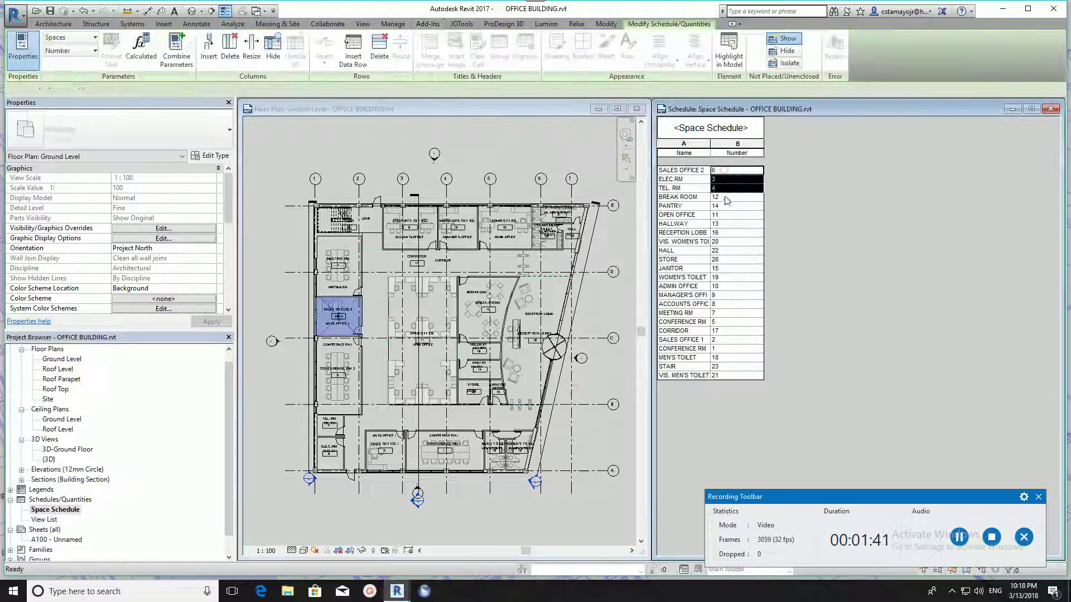
left_click(410, 234)
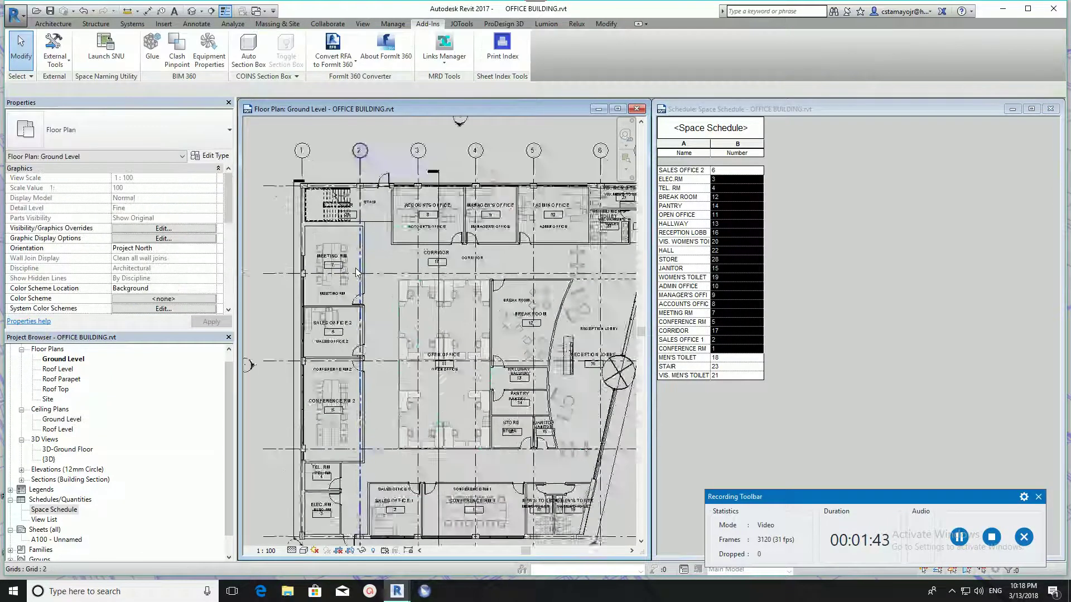
scroll(326, 286, "up", 4)
scroll(327, 286, "up", 1)
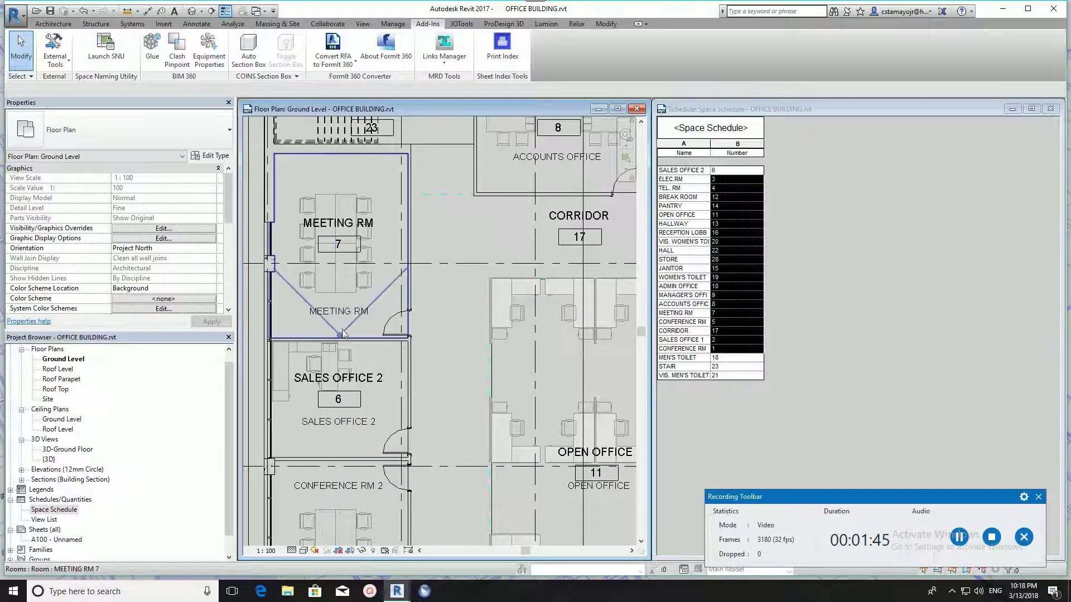
scroll(411, 323, "down", 1)
scroll(410, 320, "down", 4)
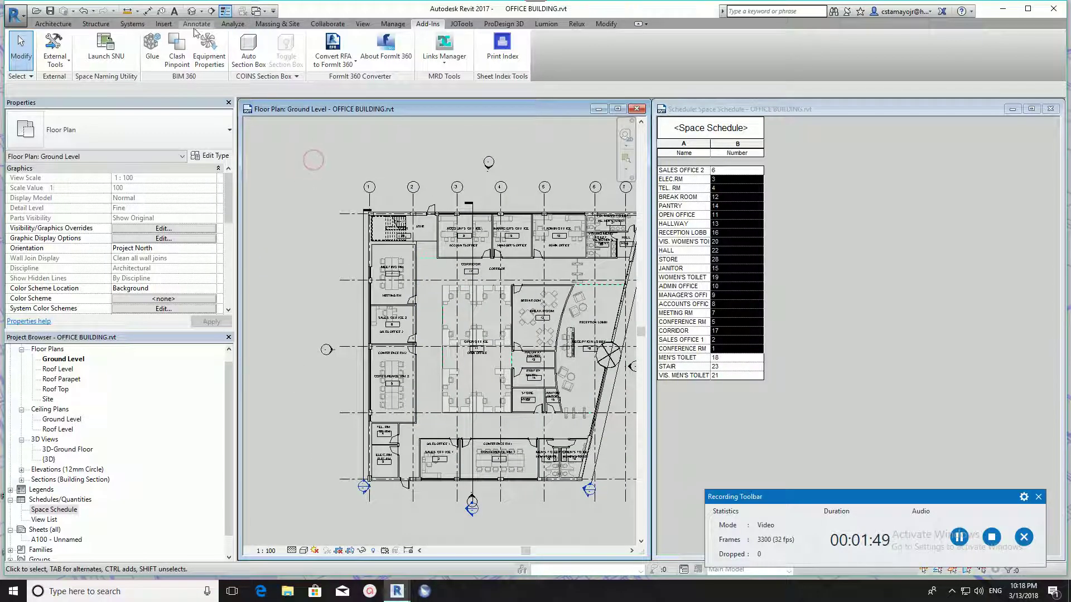
- Show the {3D} view maximized, centre the building, and open the Application Menu Export list
left_click(191, 10)
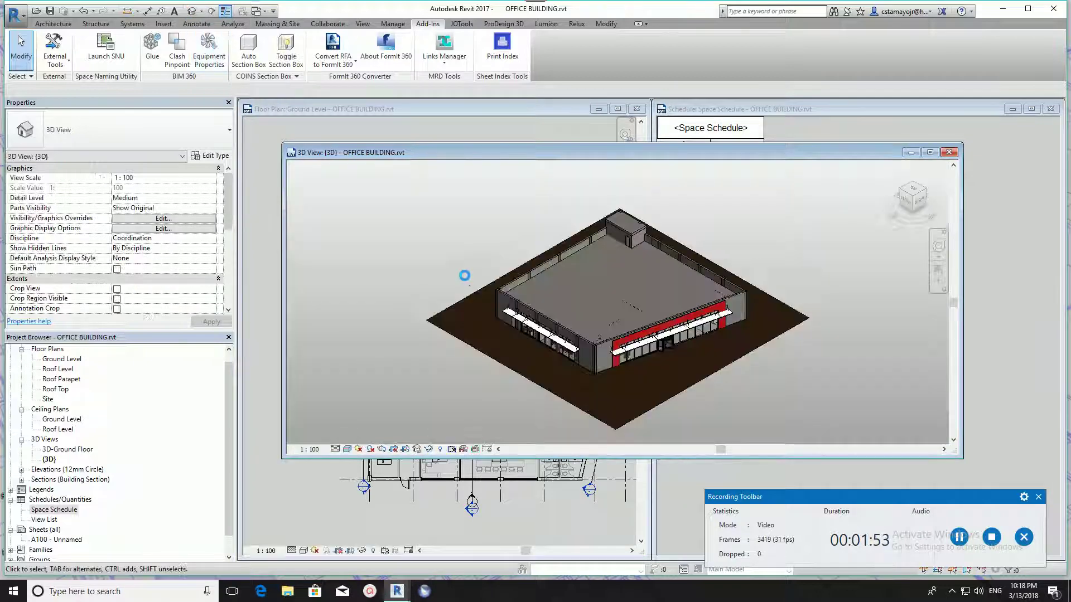
left_click(929, 153)
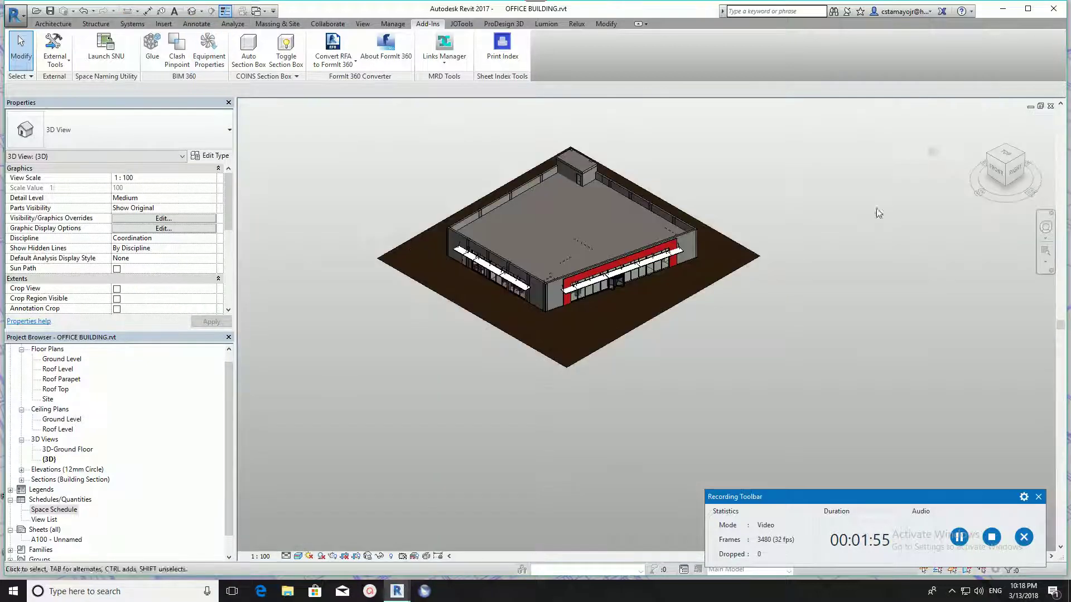
scroll(434, 165, "up", 4)
middle_click_drag(546, 174, 527, 233)
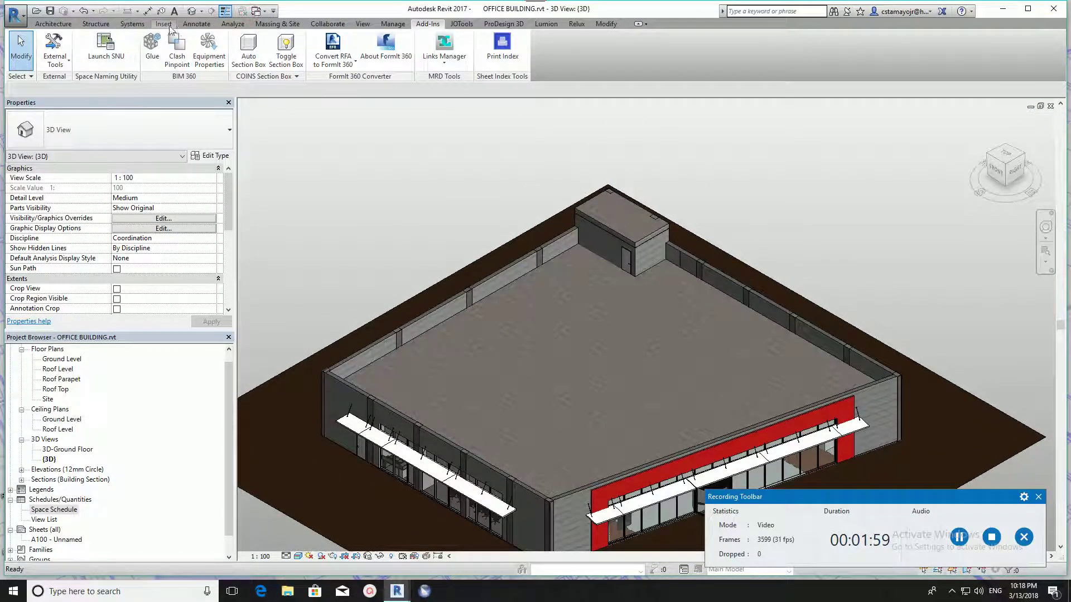
left_click(15, 15)
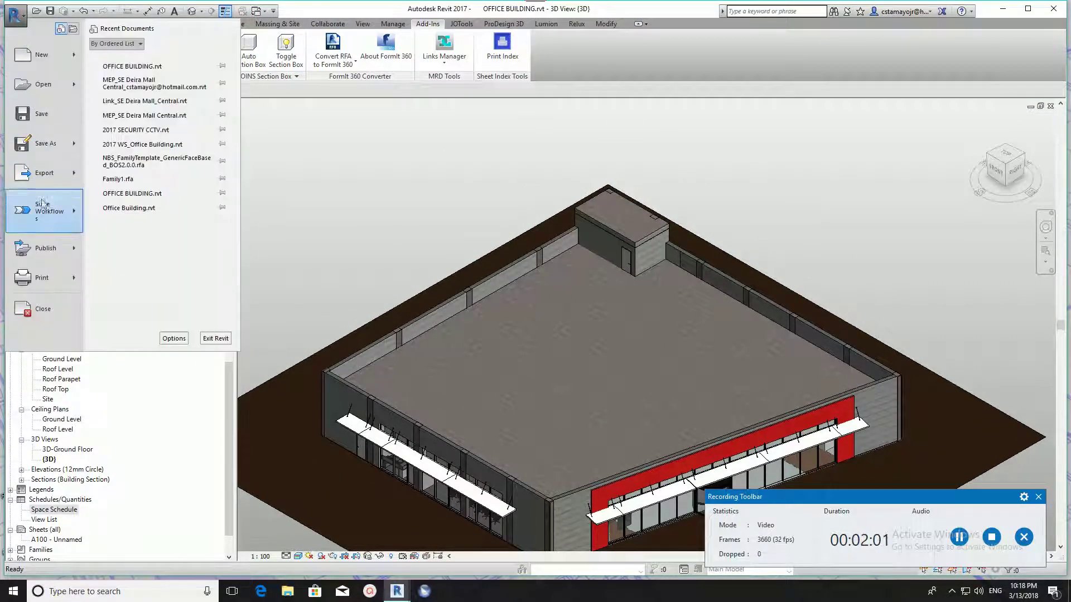
mouse_move(43, 172)
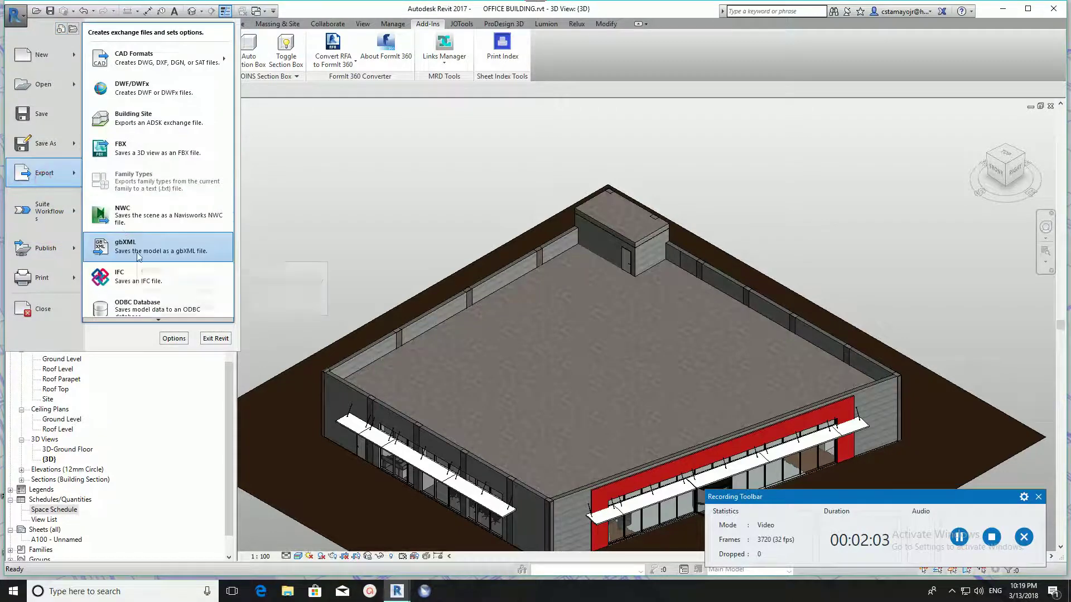
- Start a gbXML export using Room/Space Volumes and confirm computing the volumes
left_click(136, 249)
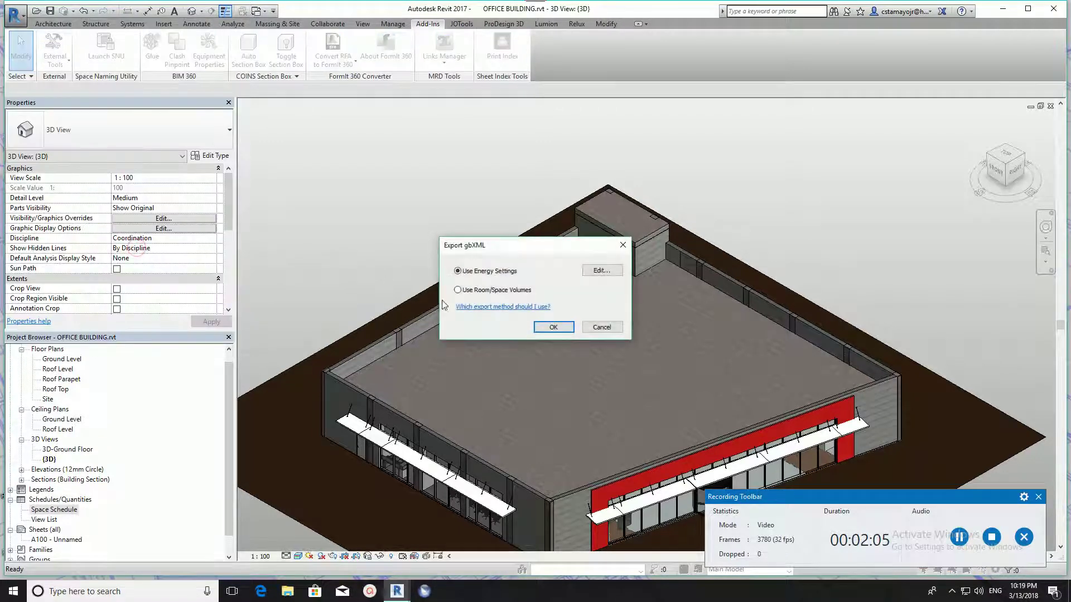
left_click(496, 290)
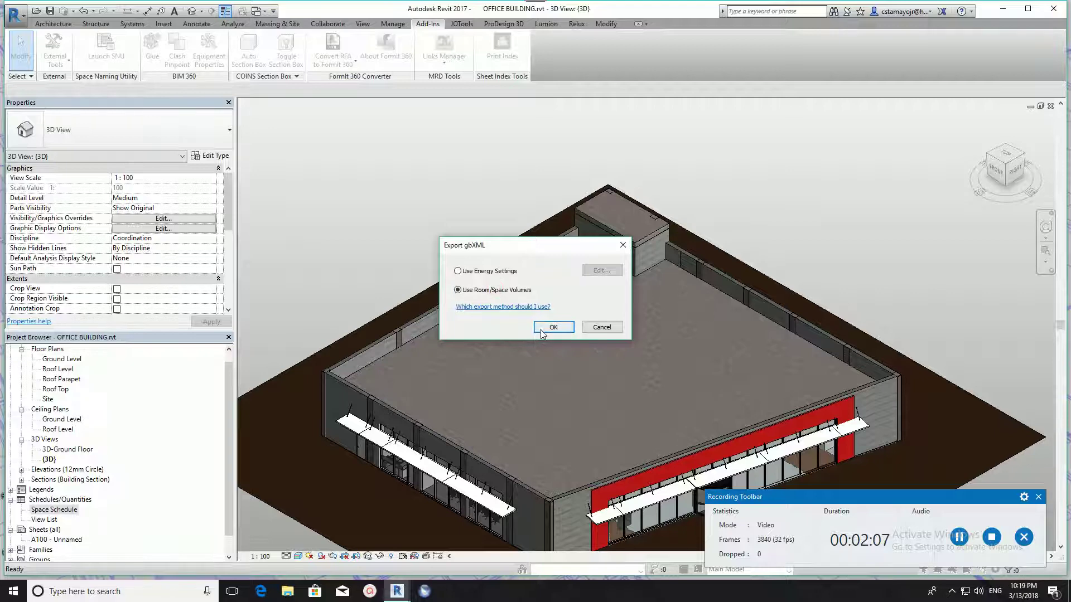
left_click(541, 330)
left_click(545, 342)
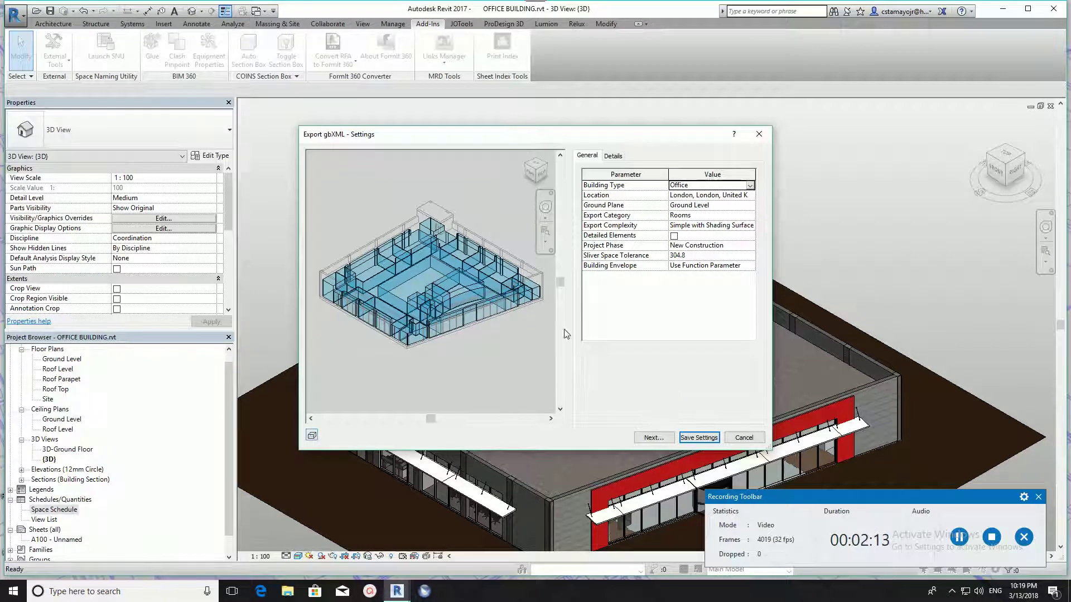
- Set the Ground Level export to Analytical Surfaces on the Details tab
left_click(613, 156)
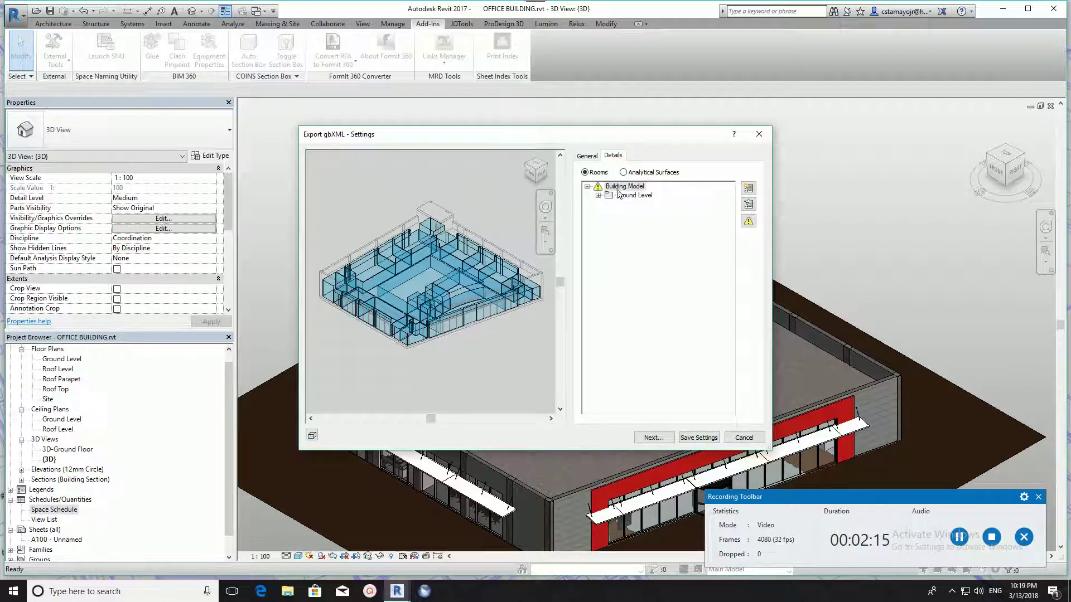
left_click(598, 195)
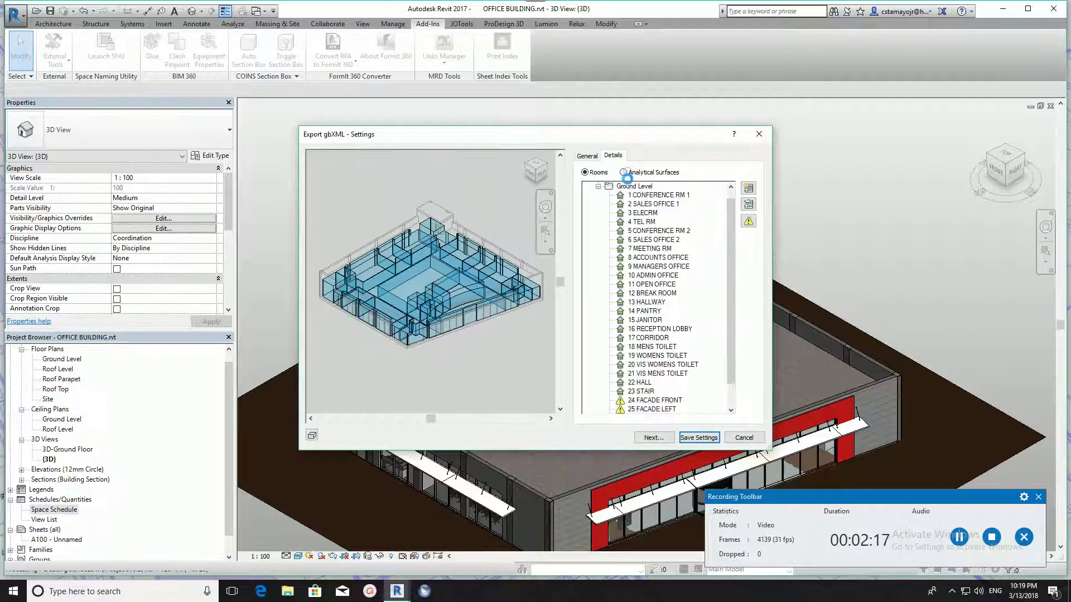
left_click(625, 173)
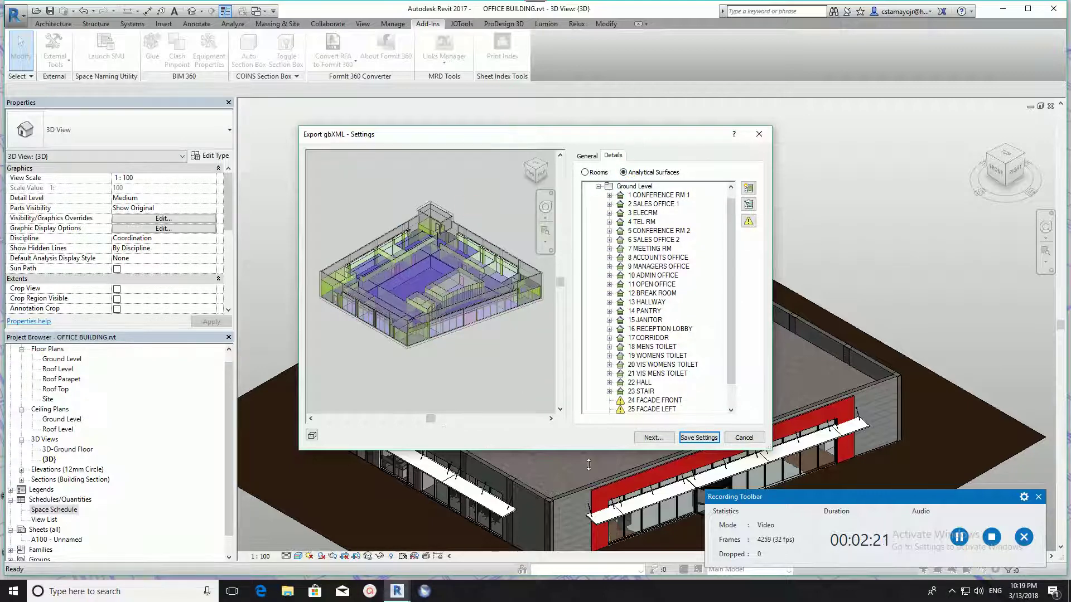
left_click(653, 437)
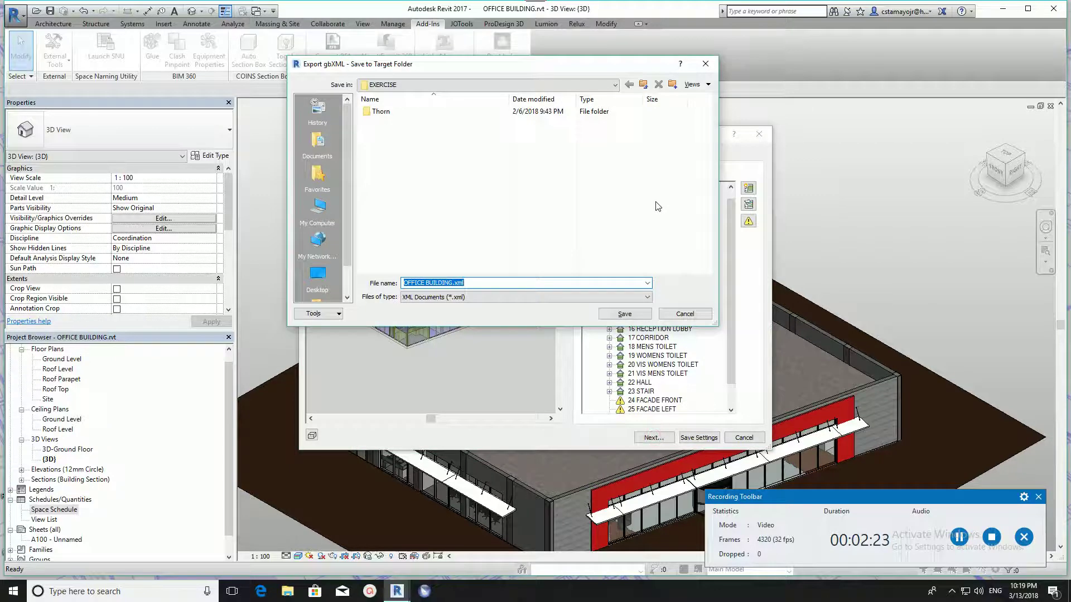
- Save the export as OFFICE BUILDING.xml in the EXERCISE folder
left_click(393, 85)
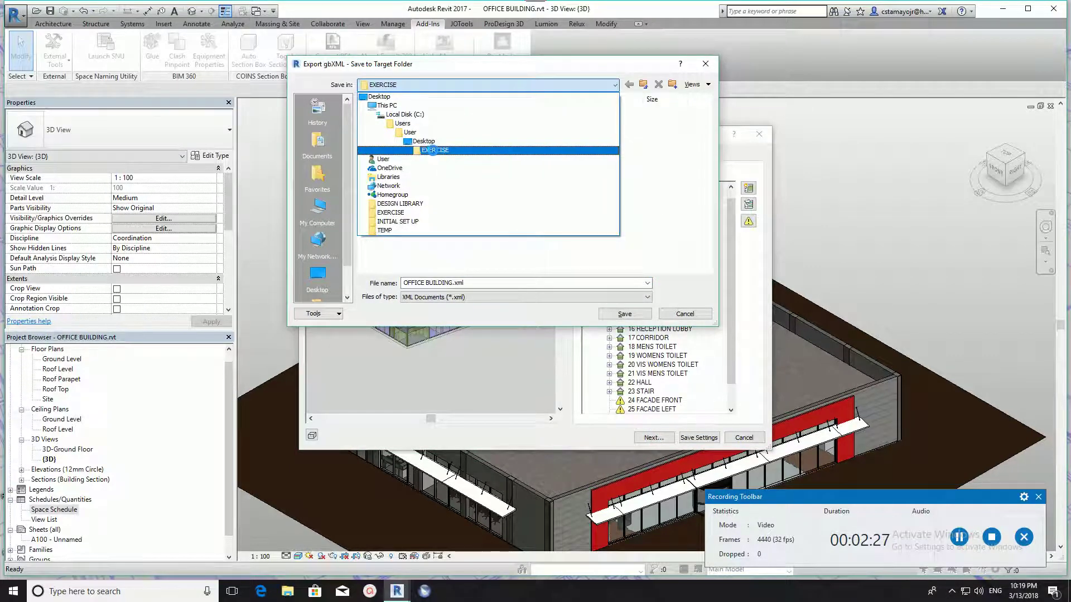
left_click(432, 150)
left_click(623, 314)
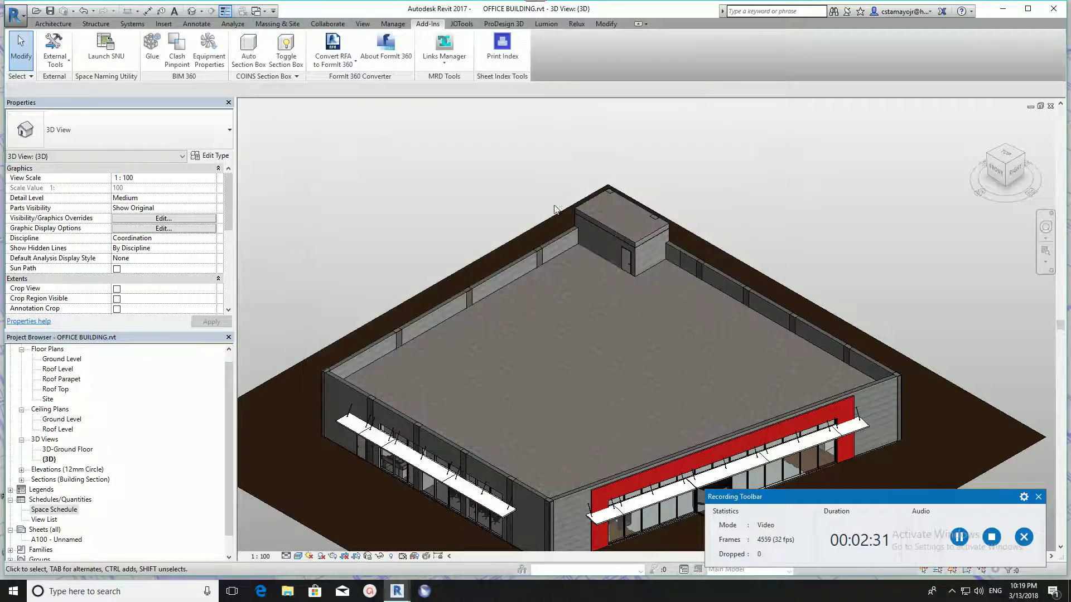
- Minimize Revit, start Relux from the taskbar, and choose Activate later
left_click(992, 10)
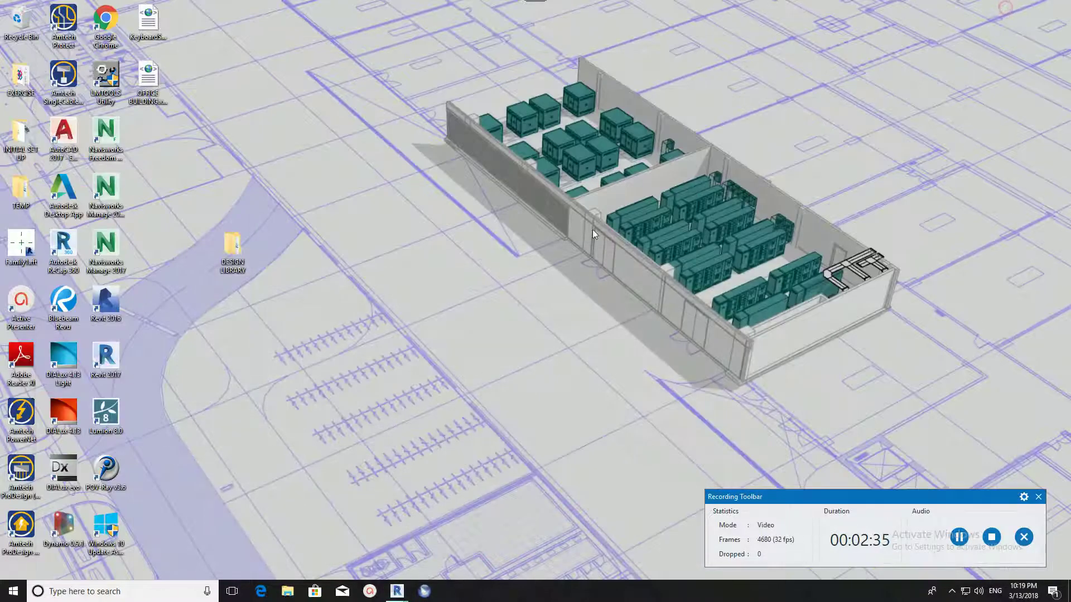
left_click(428, 600)
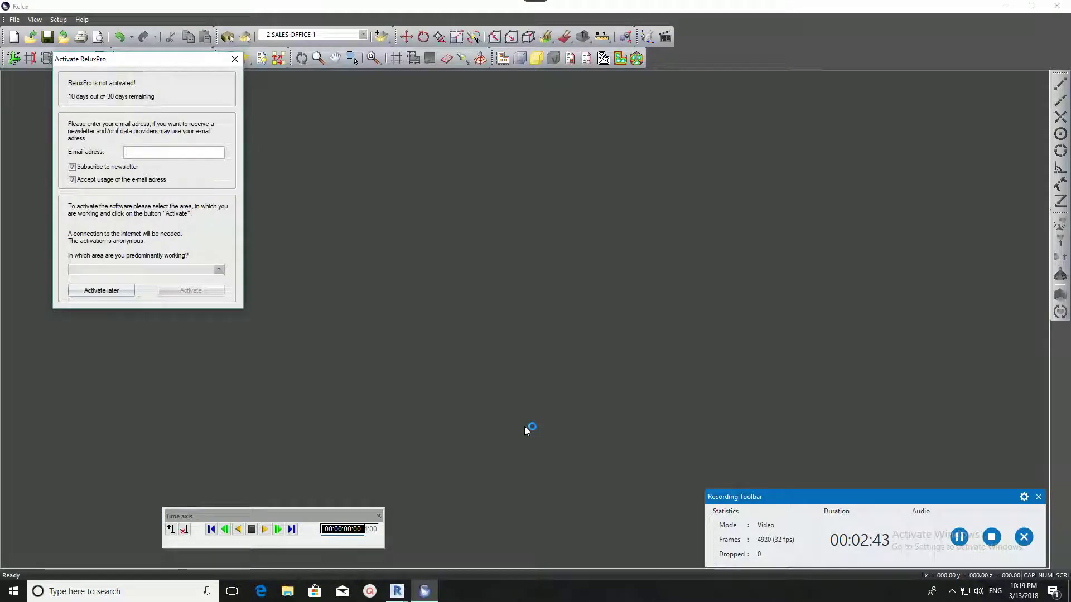
left_click(118, 293)
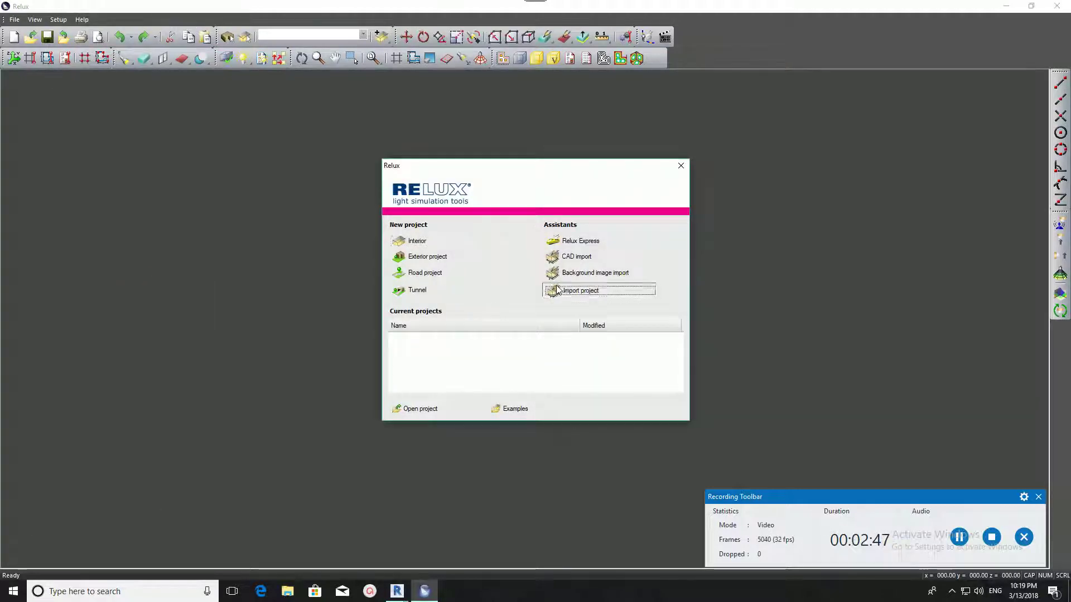
- Create a project from OFFICE BUILDING.xml, keeping default project data and all Ground Level rooms
left_click(553, 290)
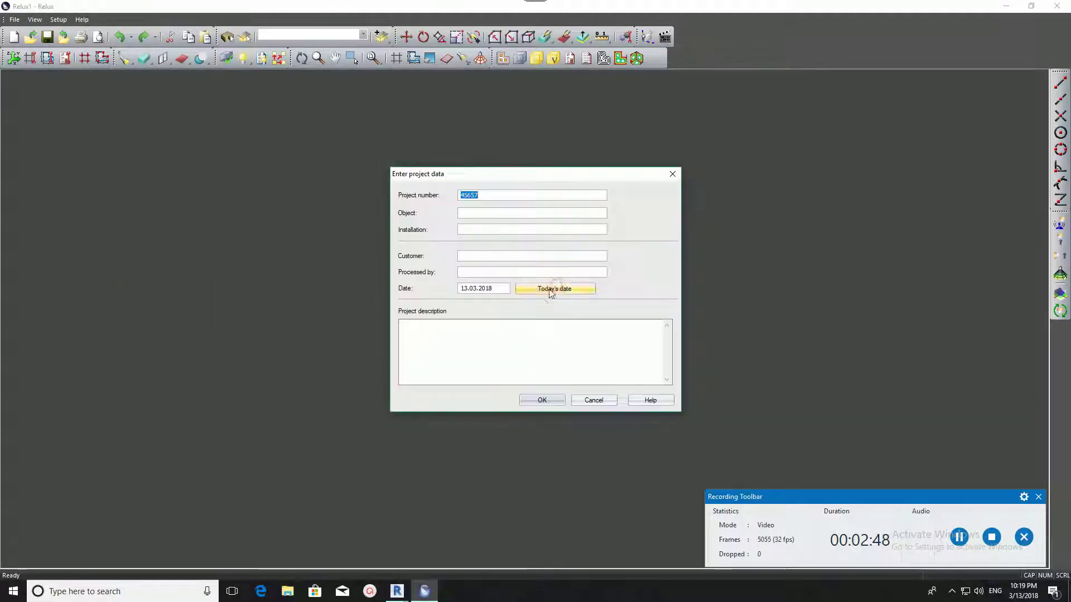
left_click(546, 403)
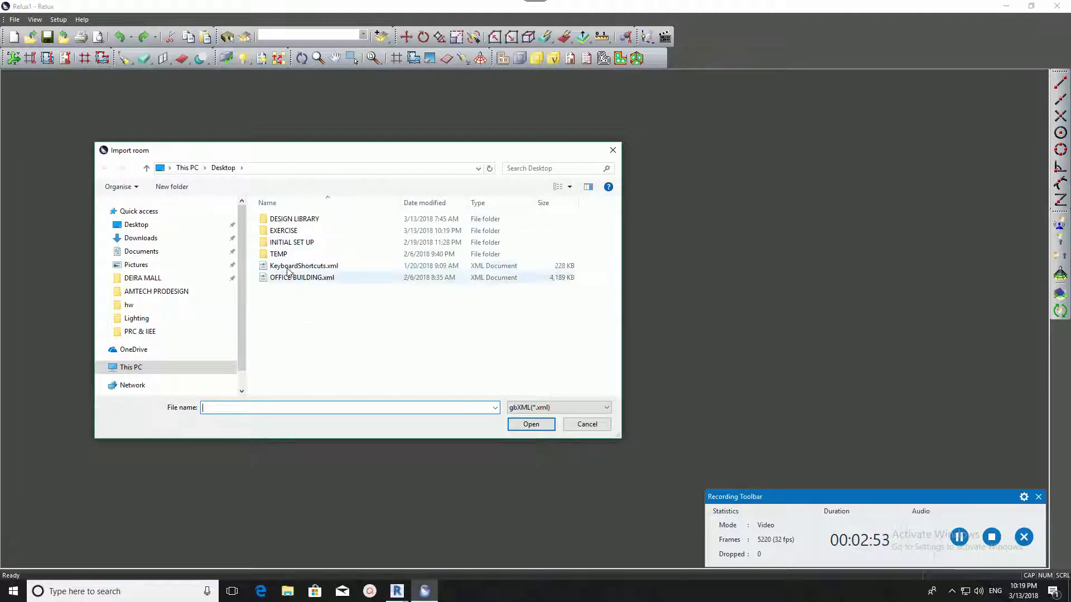
left_click(291, 282)
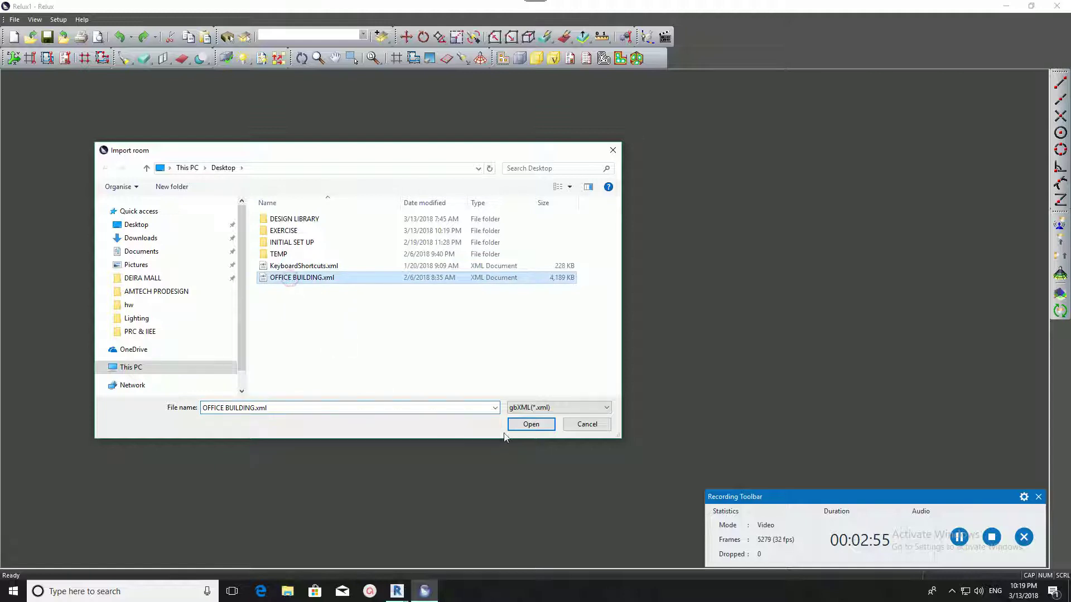
left_click(529, 425)
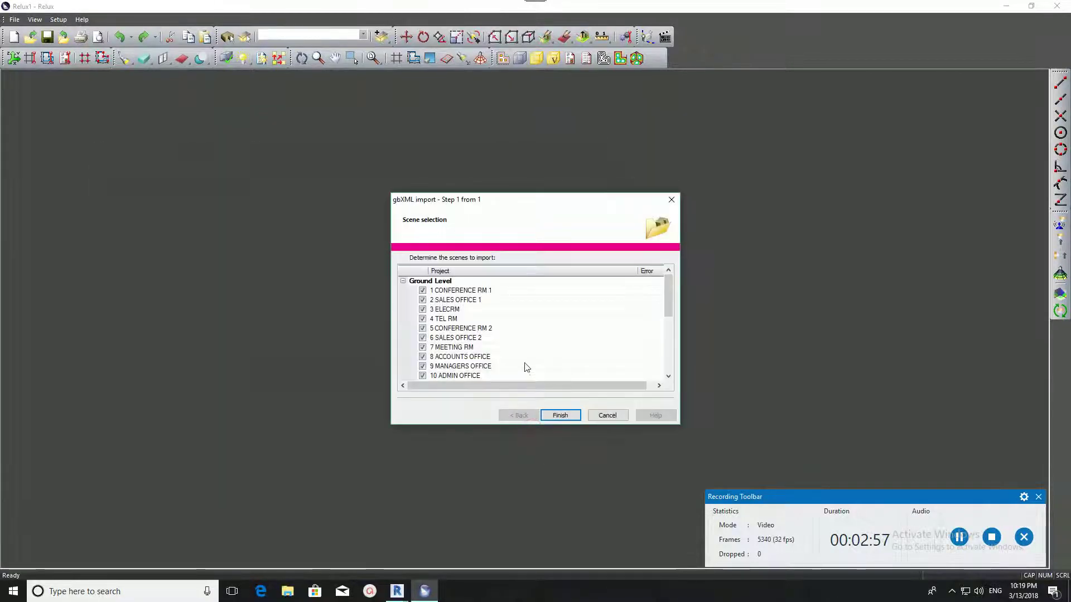
scroll(667, 305, "down", 5)
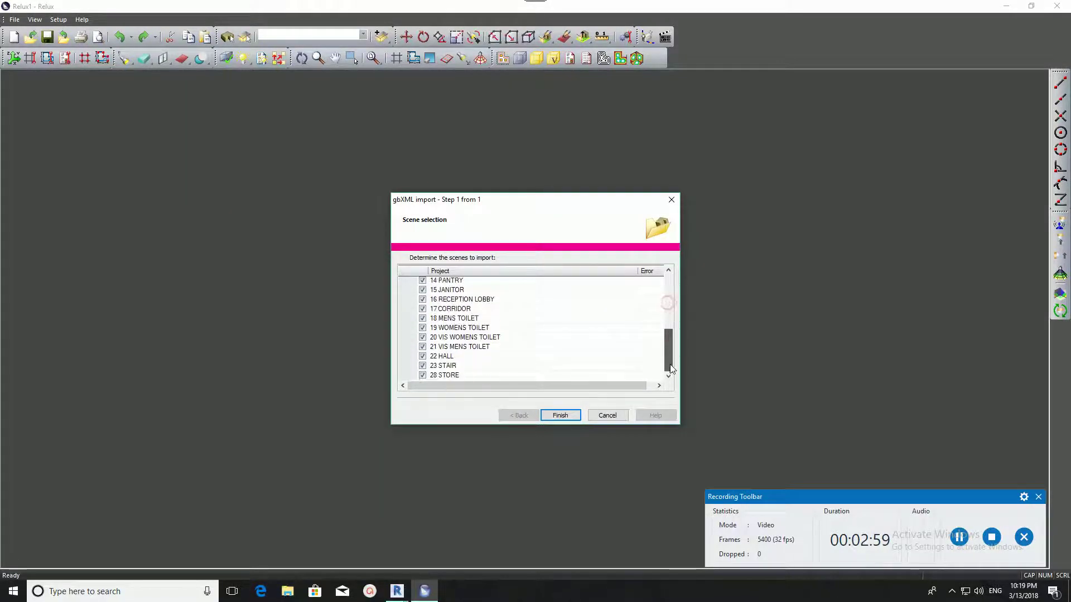
scroll(670, 296, "up", 5)
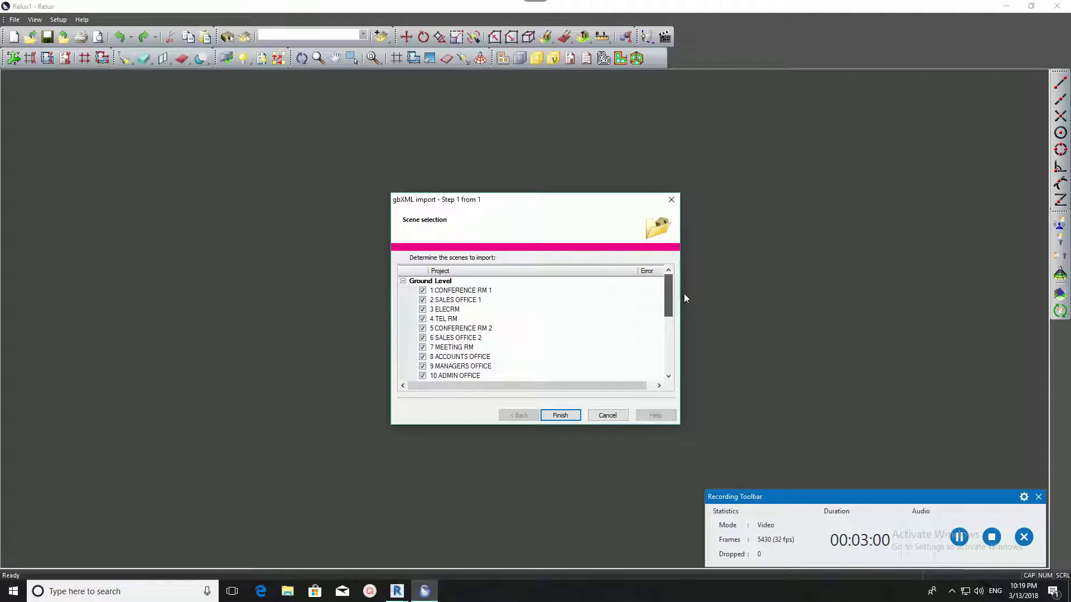
left_click(560, 415)
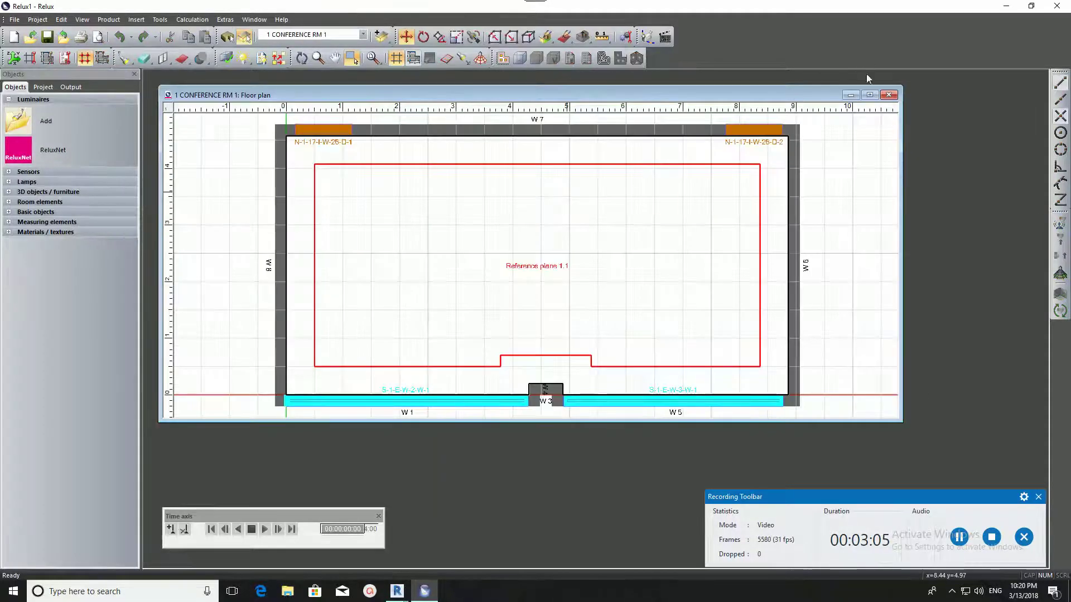
- Show the whole Ground Level maximized in 3D and orbit to a high oblique view
left_click(870, 95)
left_click(363, 34)
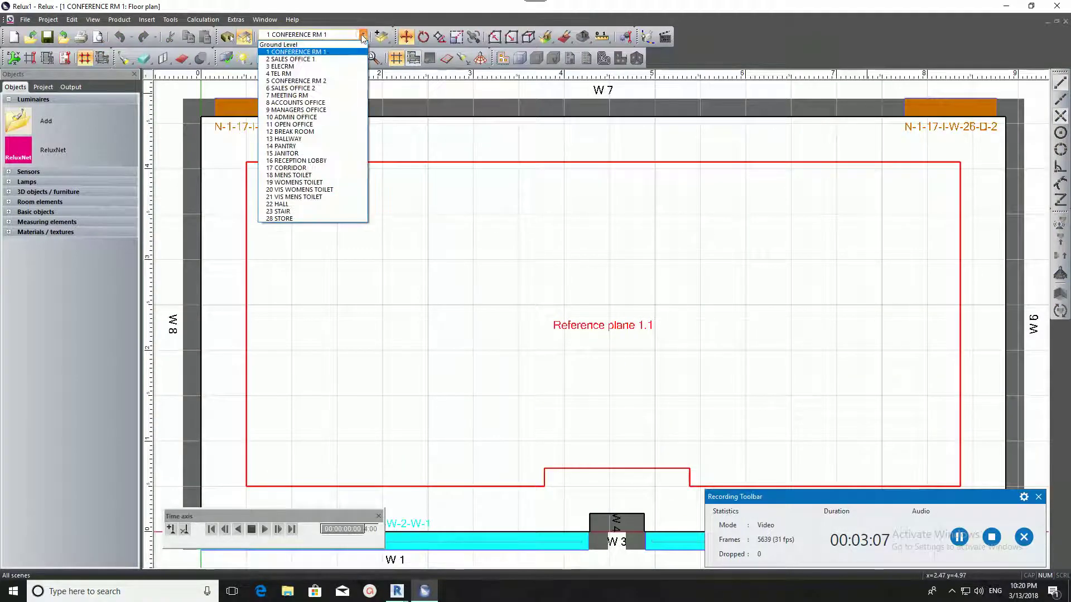
left_click(315, 44)
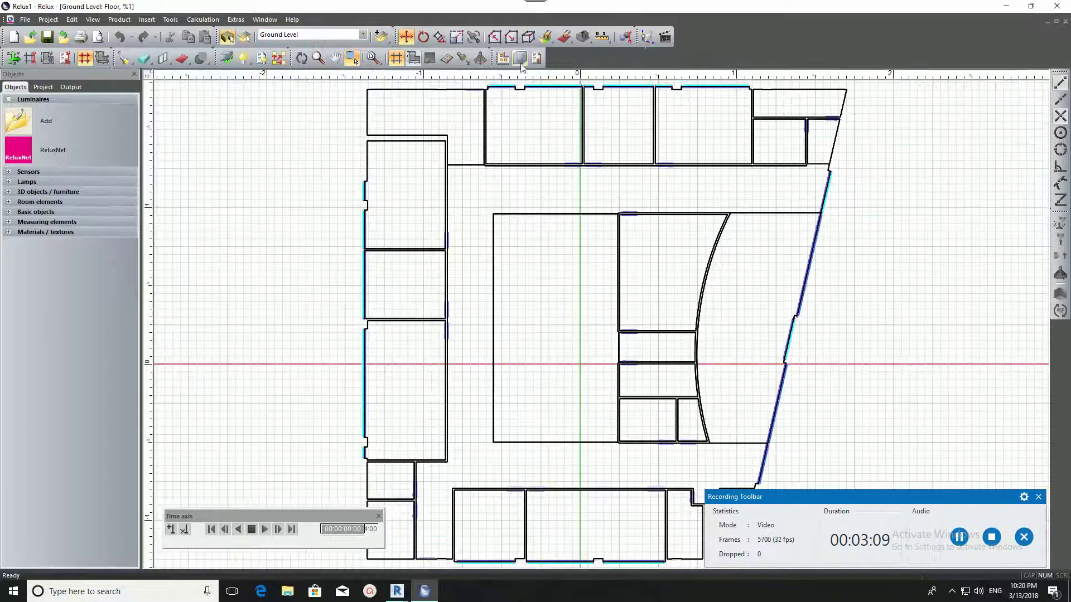
scroll(526, 236, "down", 2)
scroll(524, 230, "down", 2)
scroll(524, 229, "up", 1)
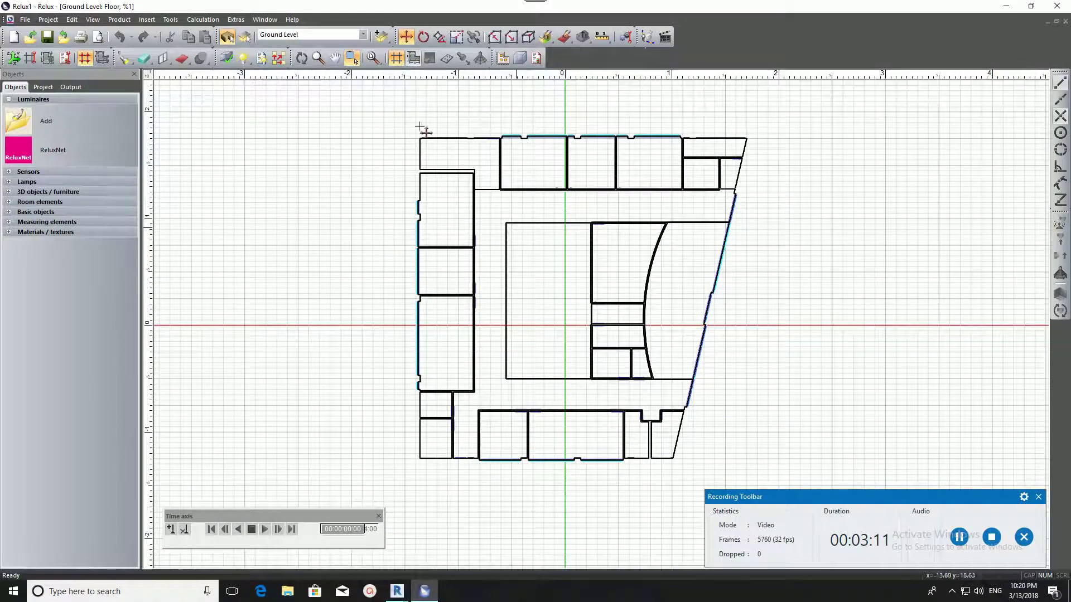
left_click(519, 58)
mouse_move(532, 136)
left_mouse_down()
mouse_move(526, 232)
mouse_move(540, 223)
mouse_move(544, 232)
left_mouse_up()
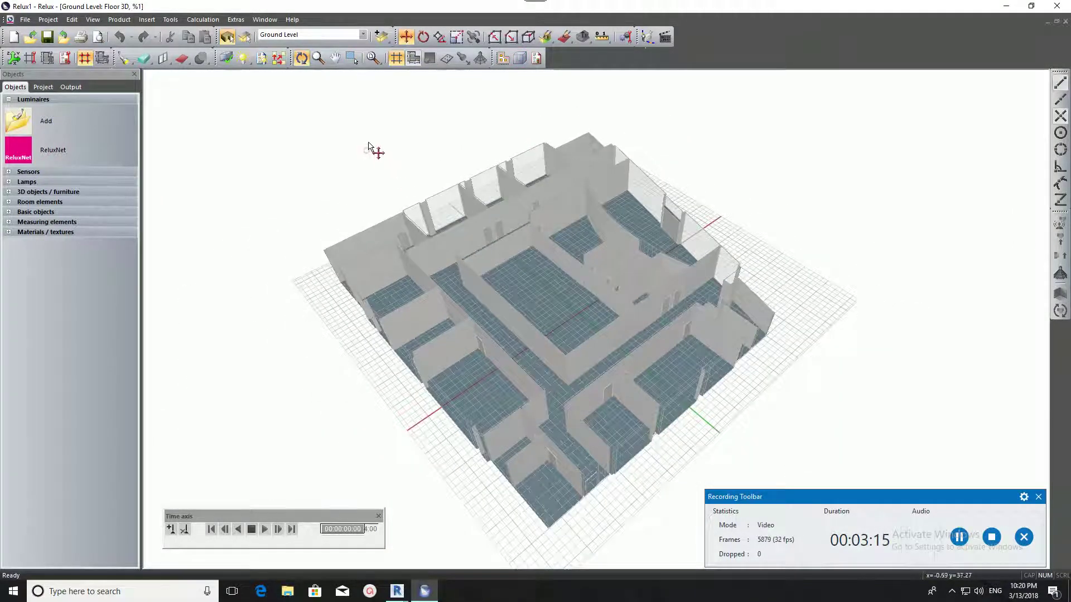
left_click(368, 147)
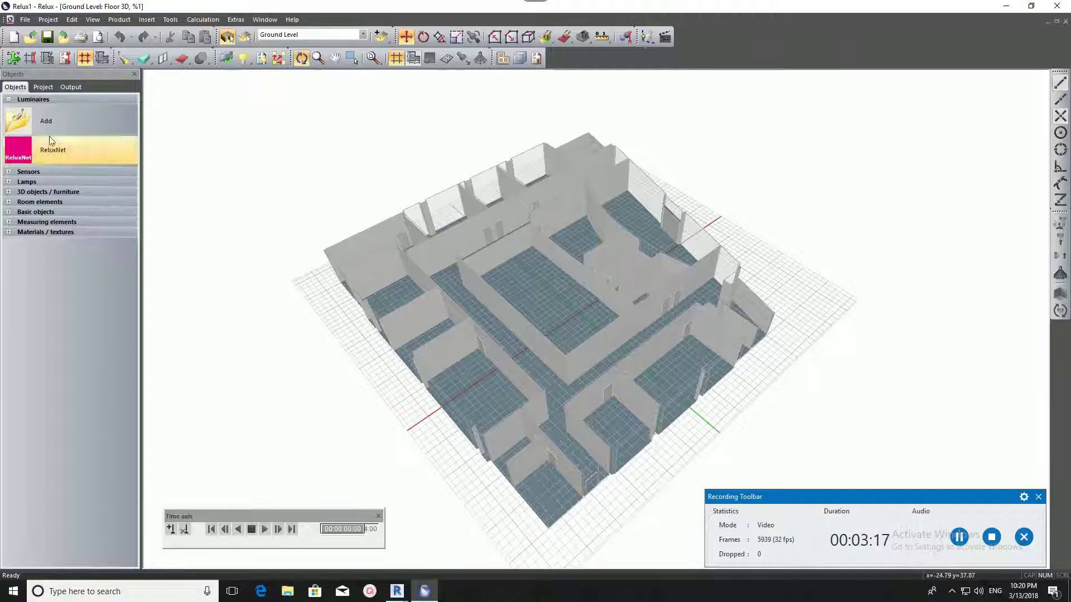
- Open room 6 SALES OFFICE 2 from the project tree and show its 2D floor plan
left_click(41, 87)
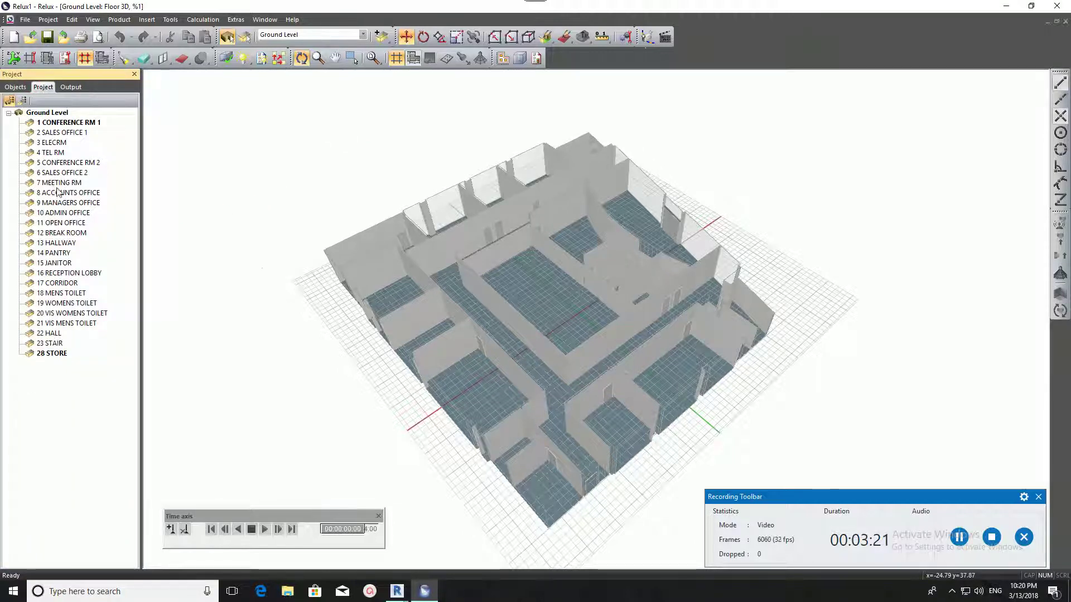
mouse_move(346, 191)
left_mouse_down()
mouse_move(339, 182)
mouse_move(547, 311)
mouse_move(509, 411)
left_mouse_up()
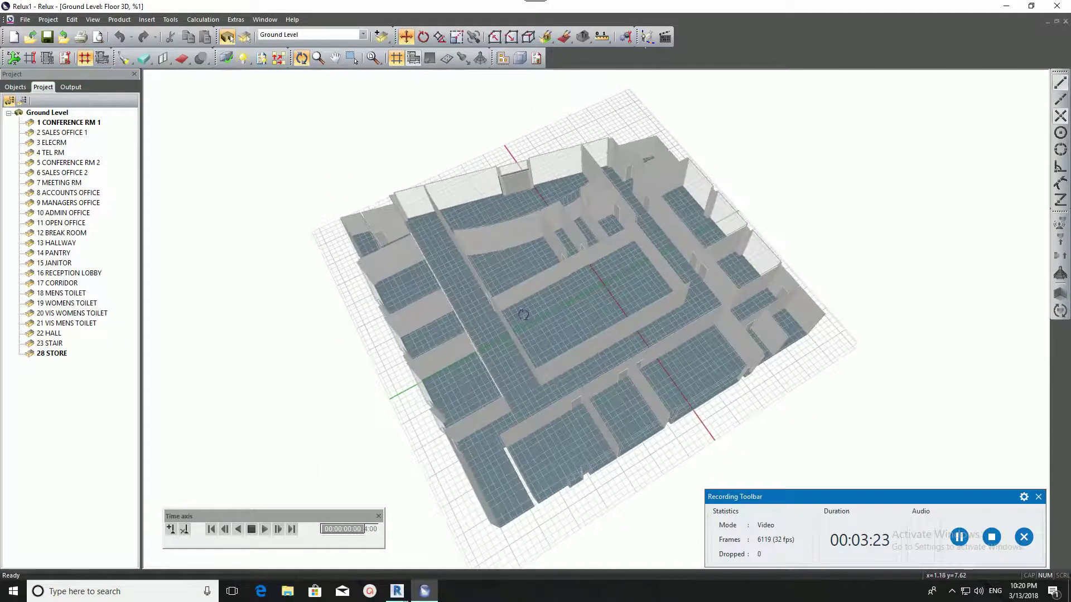
left_click(510, 401)
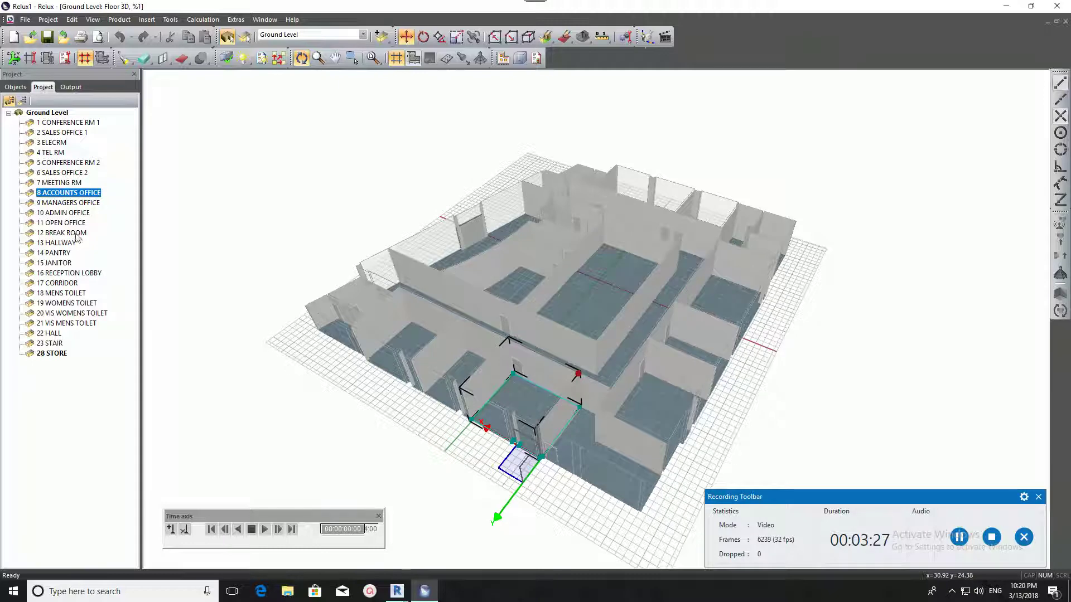
left_click(76, 174)
left_click_drag(698, 377, 516, 395)
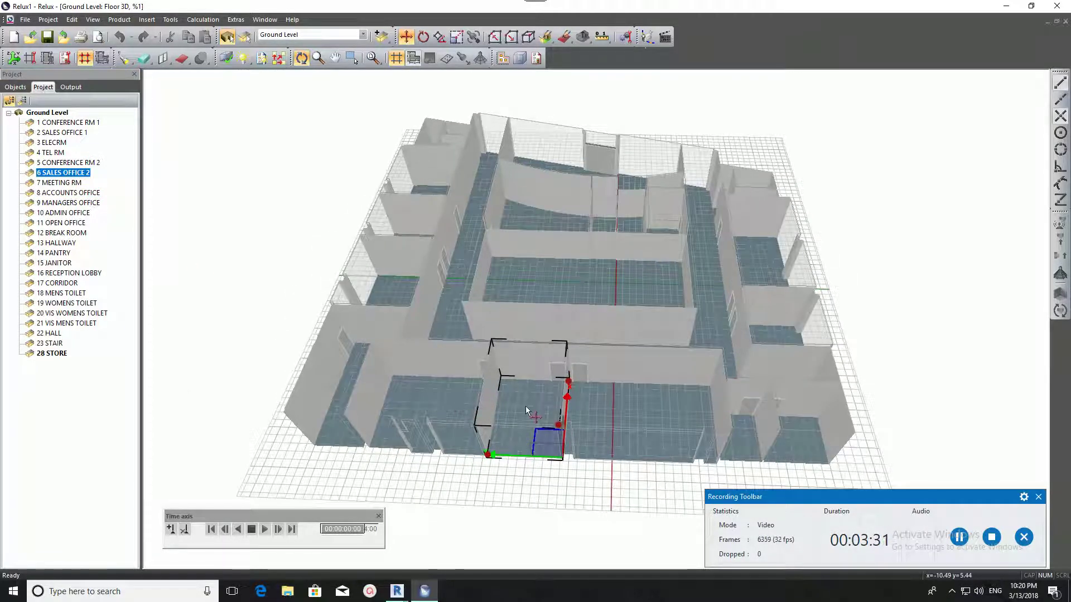
double_click(526, 406)
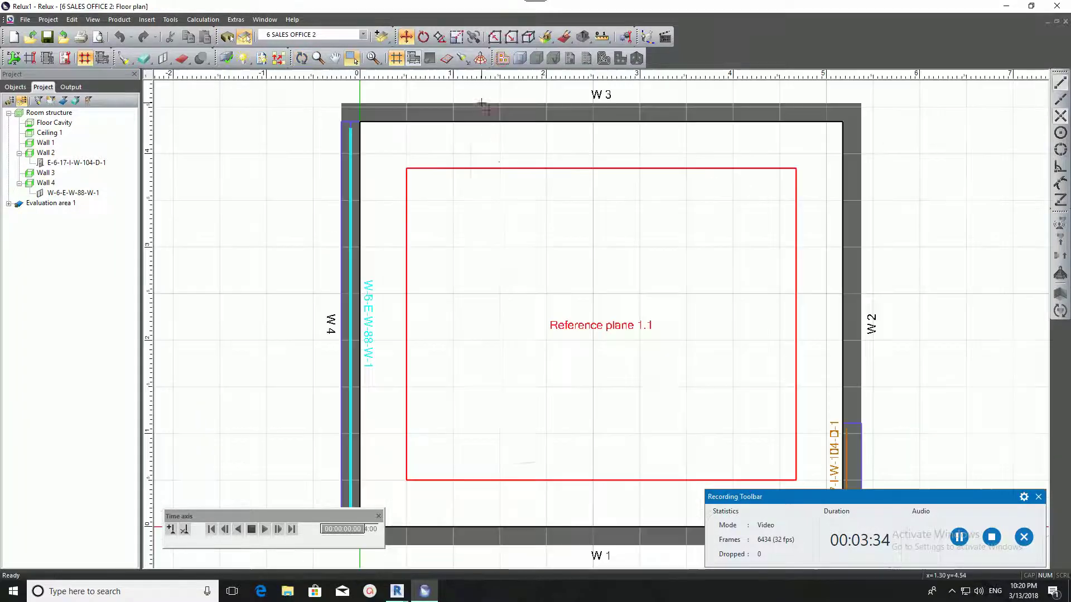
left_click(502, 58)
scroll(327, 189, "down", 2)
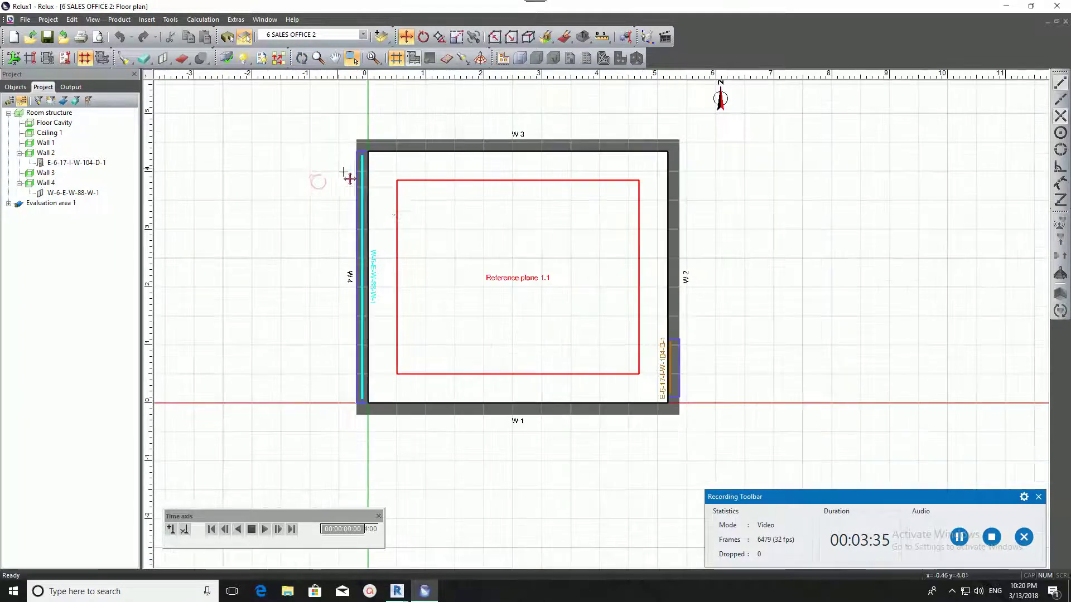
left_click(50, 203)
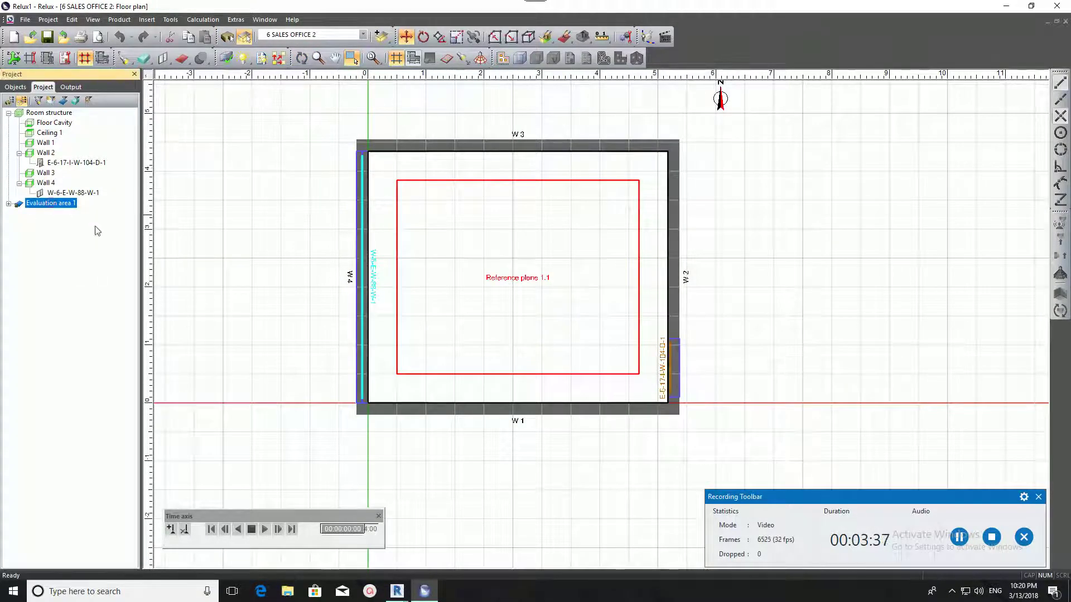
- Set Evaluation area 1's distance to border to 0 so Reference plane 1.1 reaches the walls
double_click(62, 204)
left_click(220, 218)
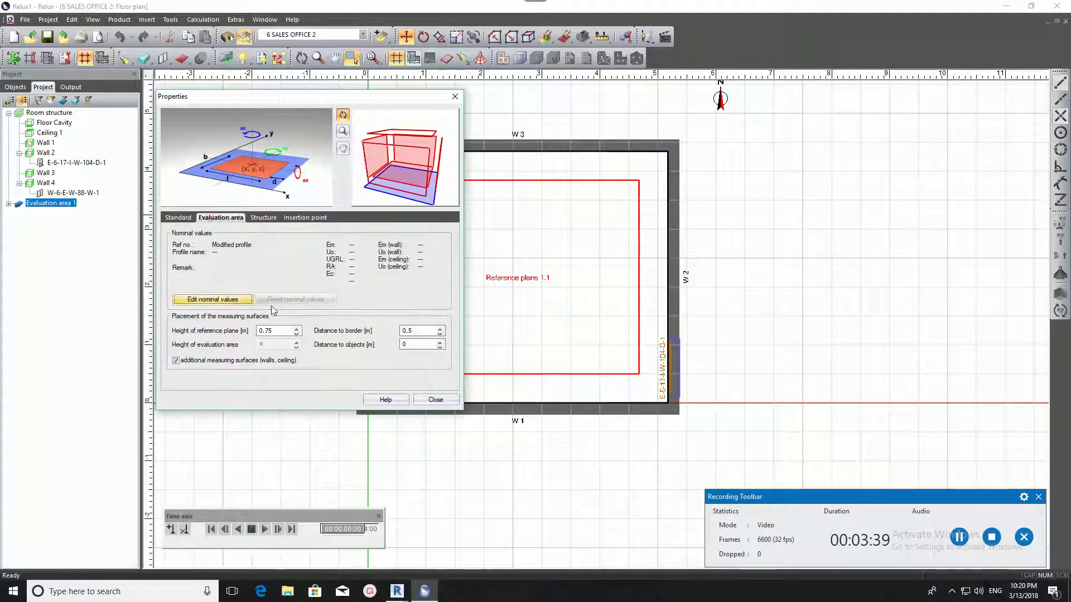
left_click_drag(427, 331, 399, 333)
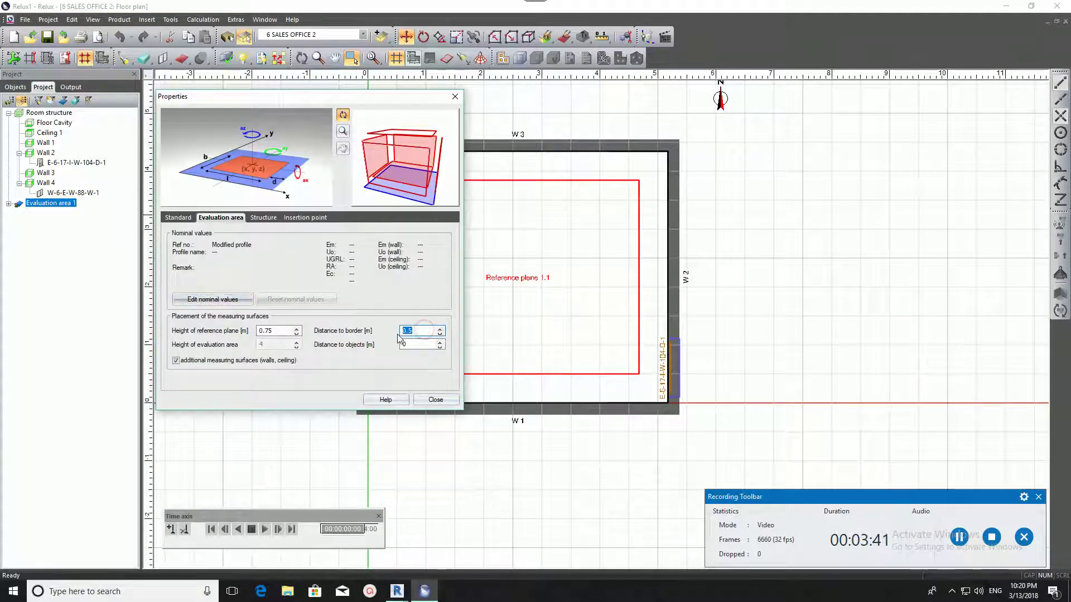
type("0")
key("Return")
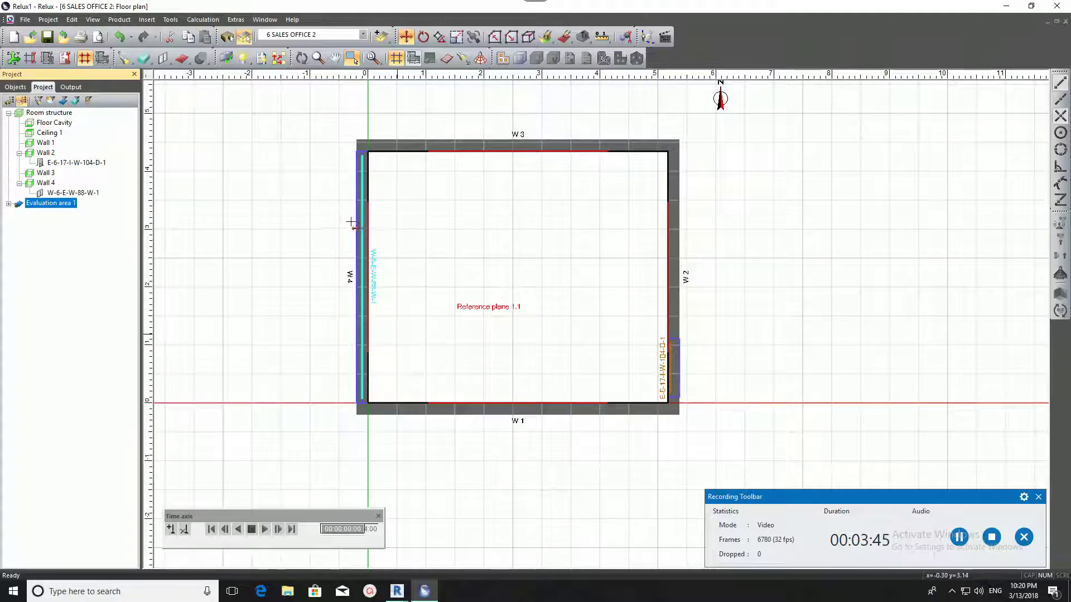
scroll(353, 232, "down", 1)
- For Sales Office 2, open the Thorn plug-in catalogue at Indoor Lighting > Recessed Modular Luminaires
left_click(279, 58)
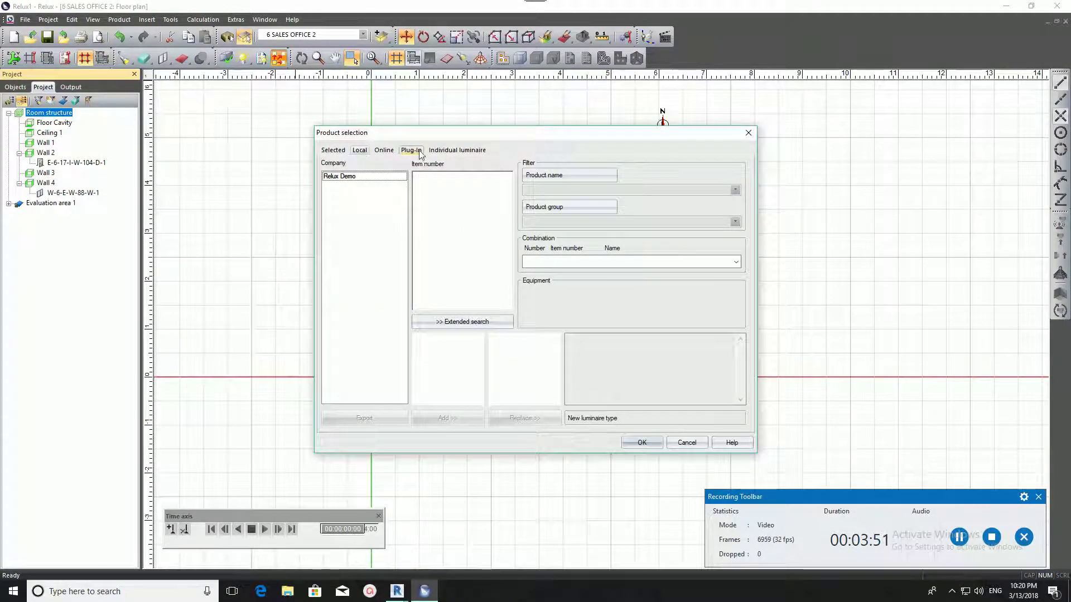
left_click(411, 150)
left_click(361, 184)
left_click(482, 329)
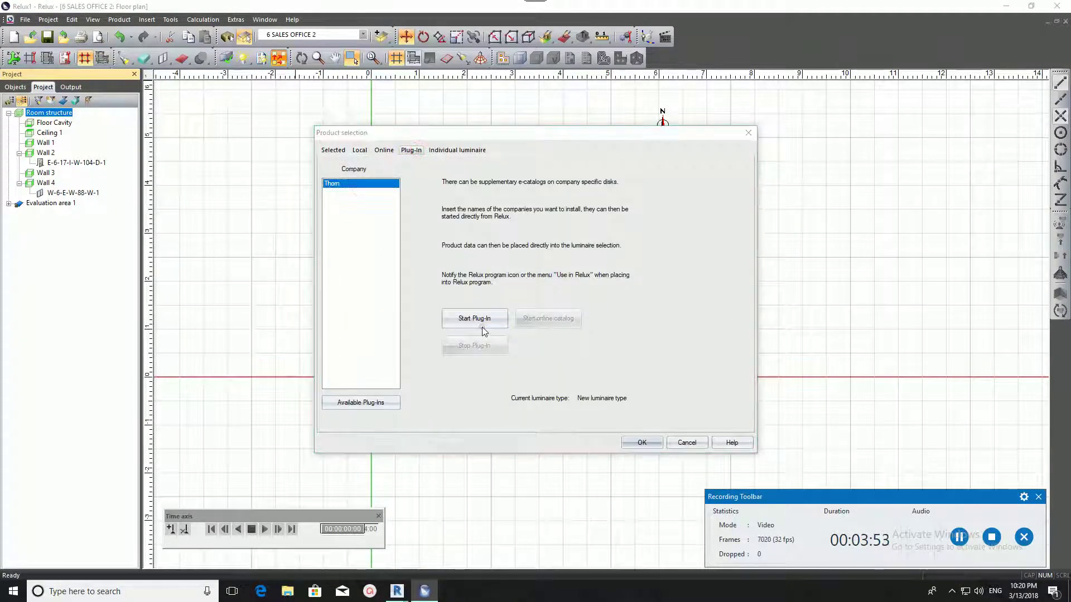
double_click(305, 175)
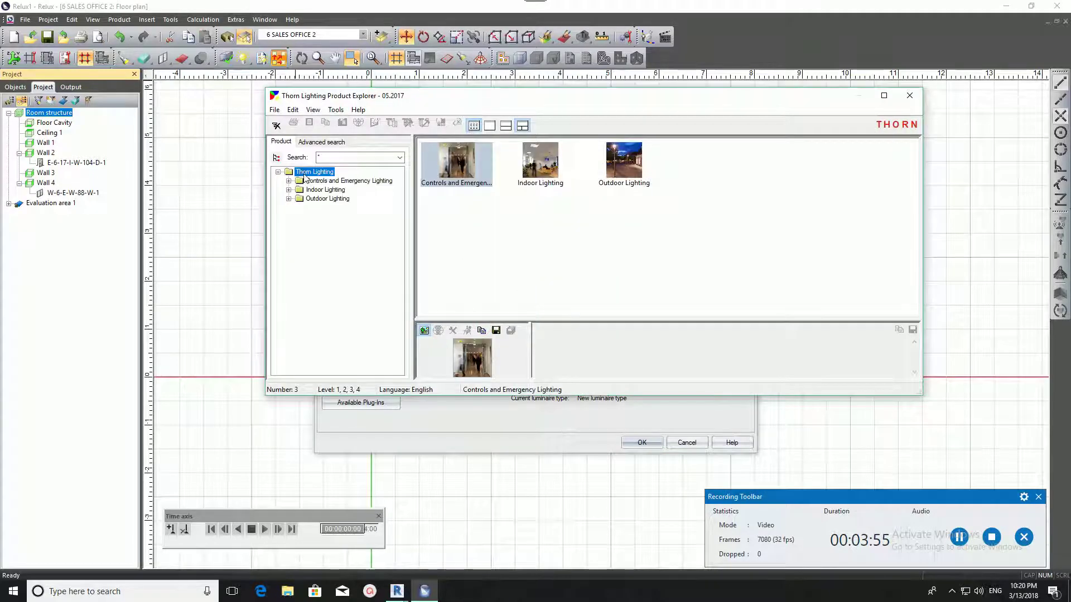
double_click(301, 192)
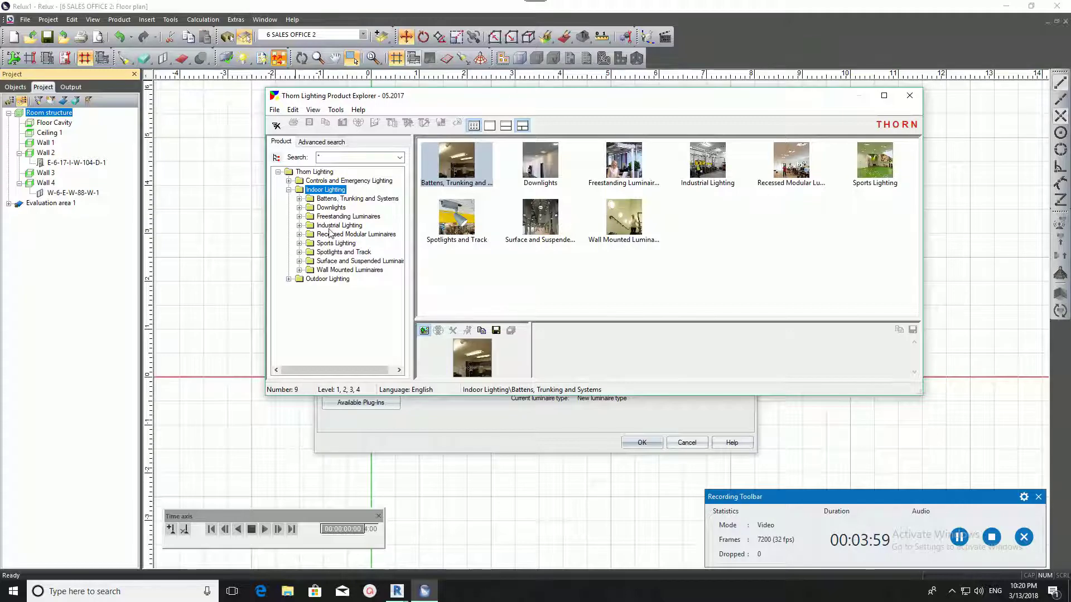
double_click(330, 233)
- Use the Omega Pro OMEGA PRO LED4100-830 HF (96666015) as the product and return to EasyLux
left_click(520, 262)
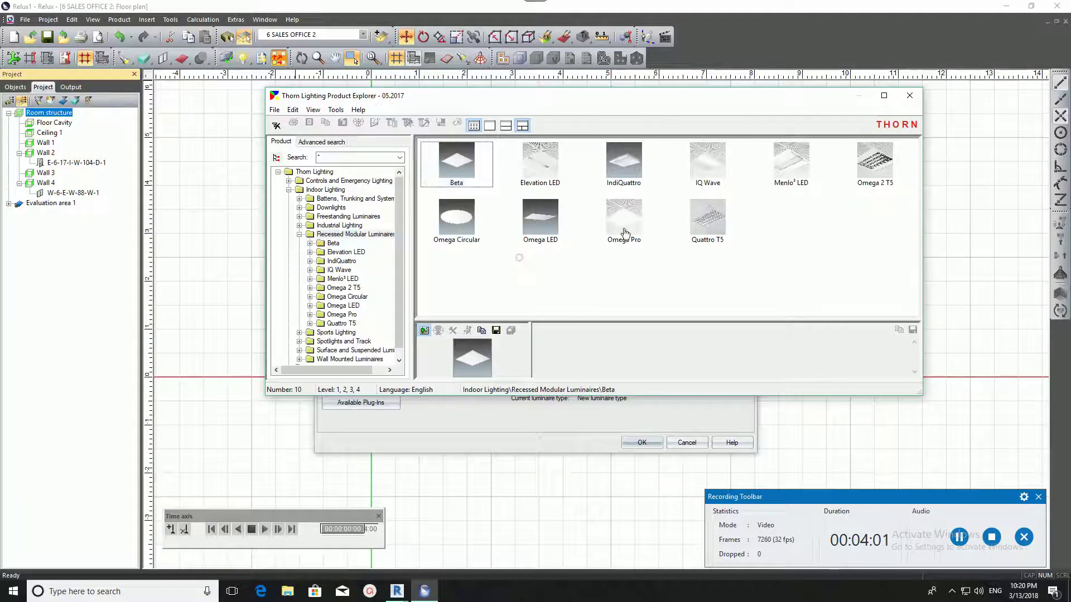
left_click(635, 230)
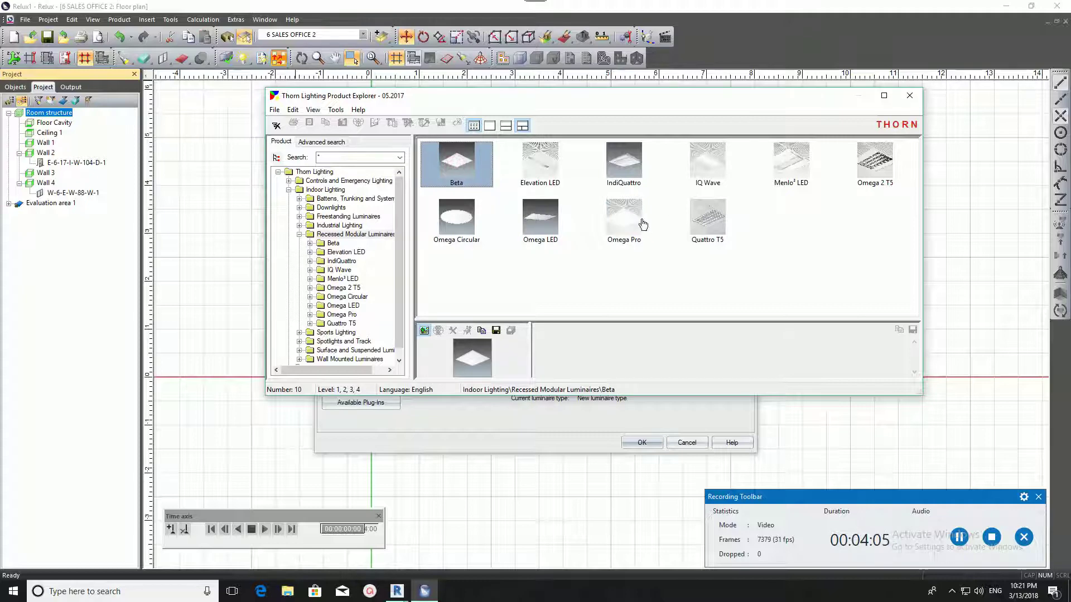
double_click(642, 223)
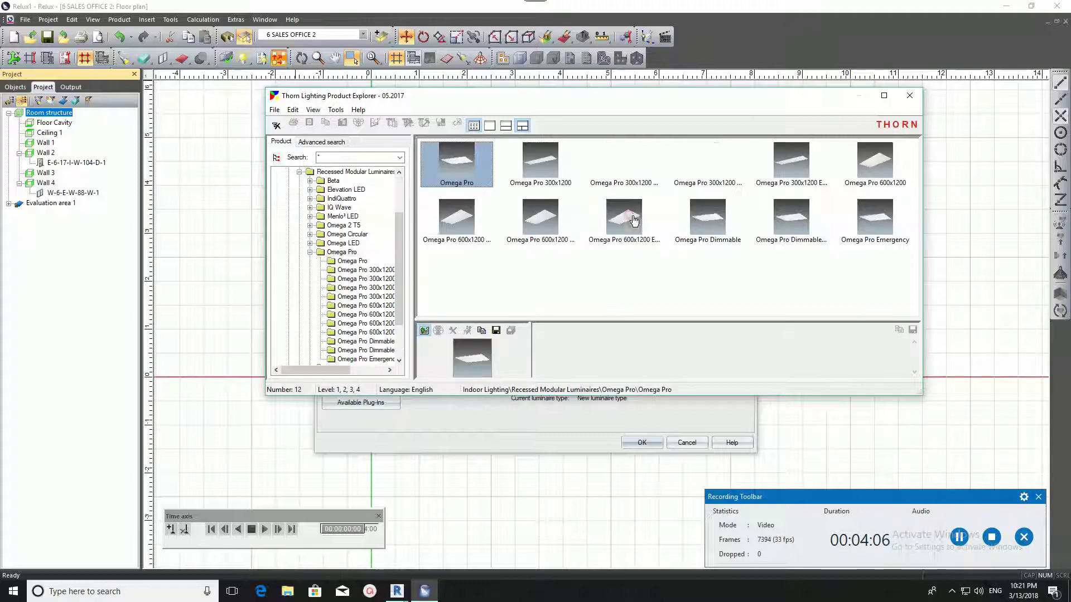
double_click(466, 174)
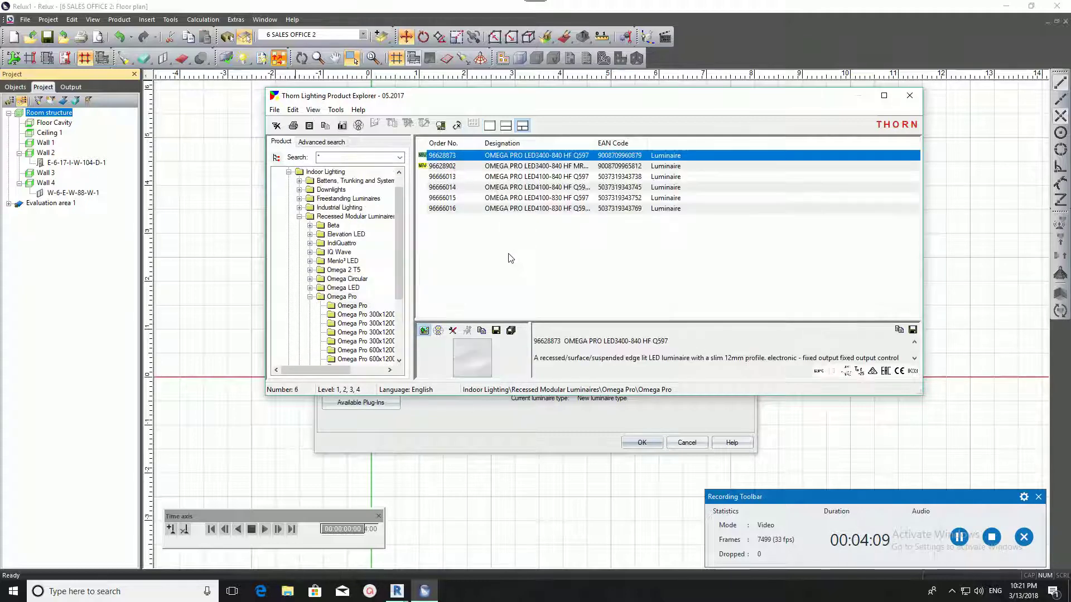
left_click(463, 199)
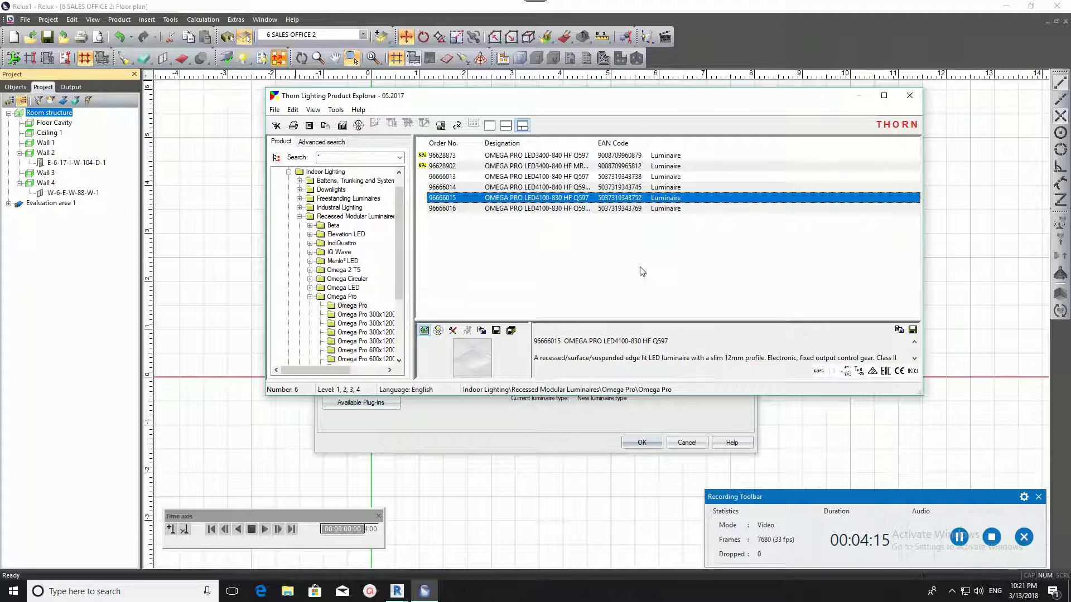
right_click(545, 201)
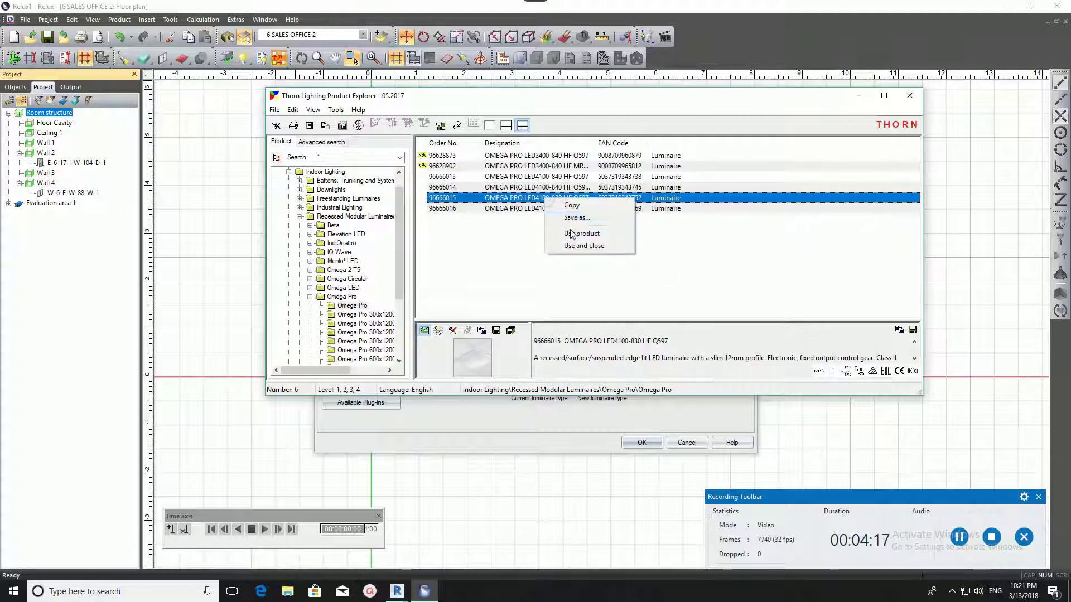
left_click(571, 234)
left_click(910, 96)
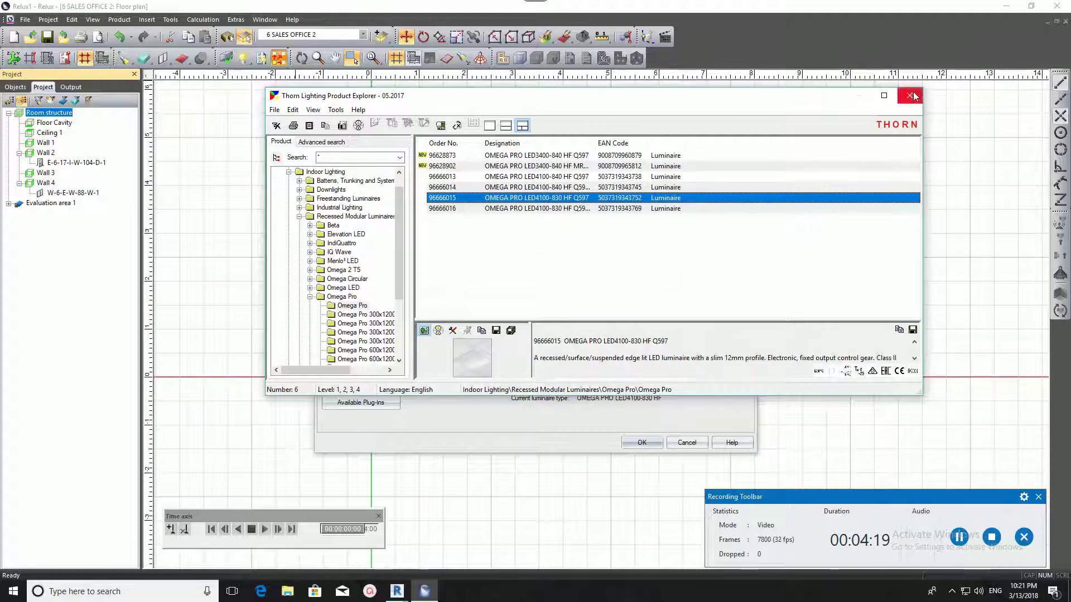
left_click(657, 446)
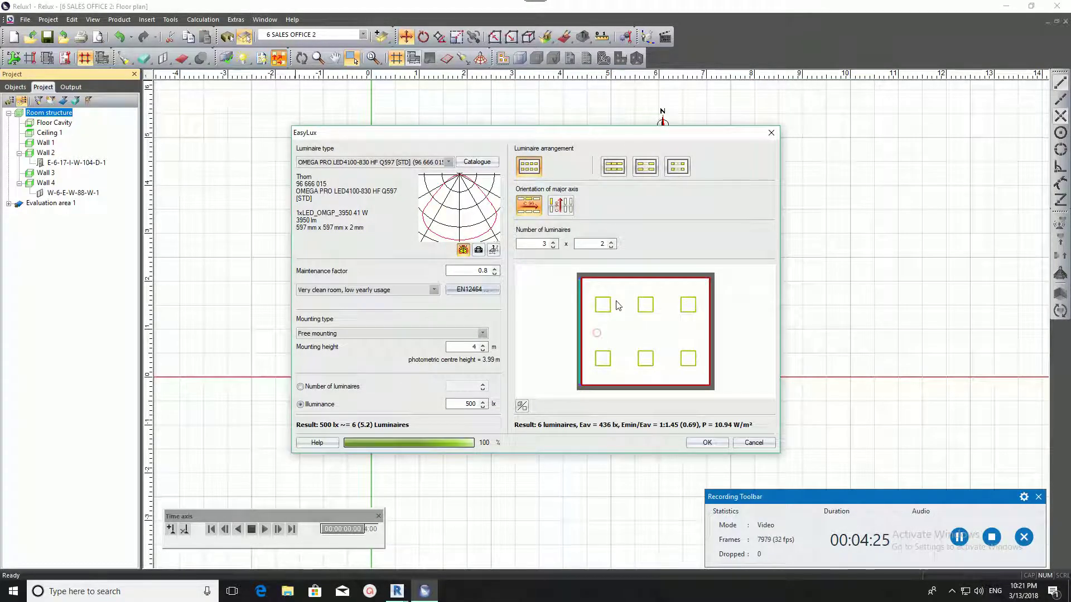
- Try Ceiling mounting, revert to Free mounting at 2.8 m, and accept six luminaires giving 576 lx
left_click(483, 334)
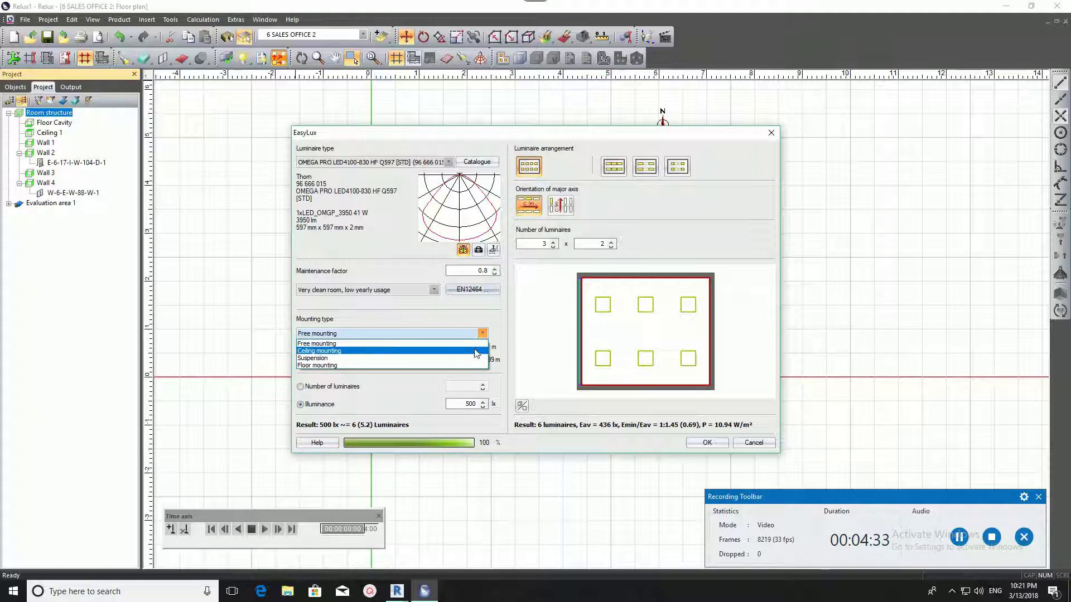
left_click(475, 351)
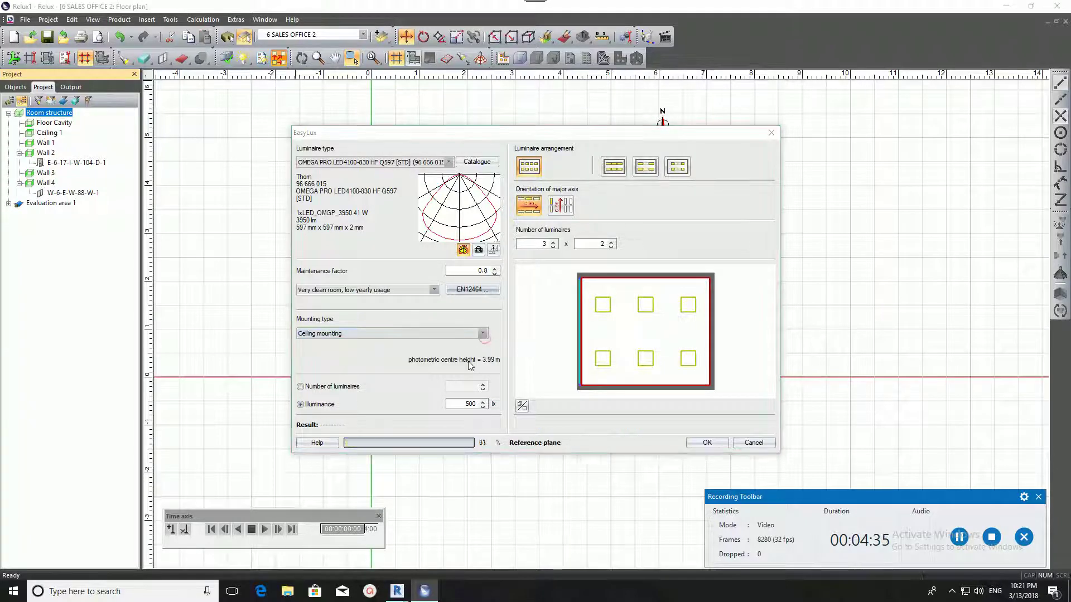
left_click(483, 335)
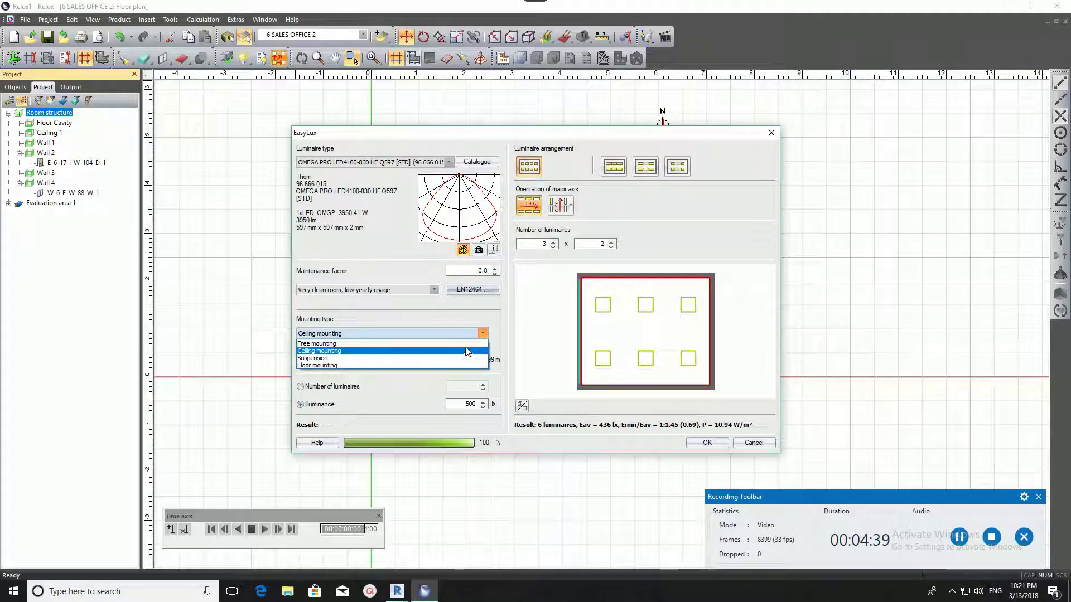
left_click(467, 344)
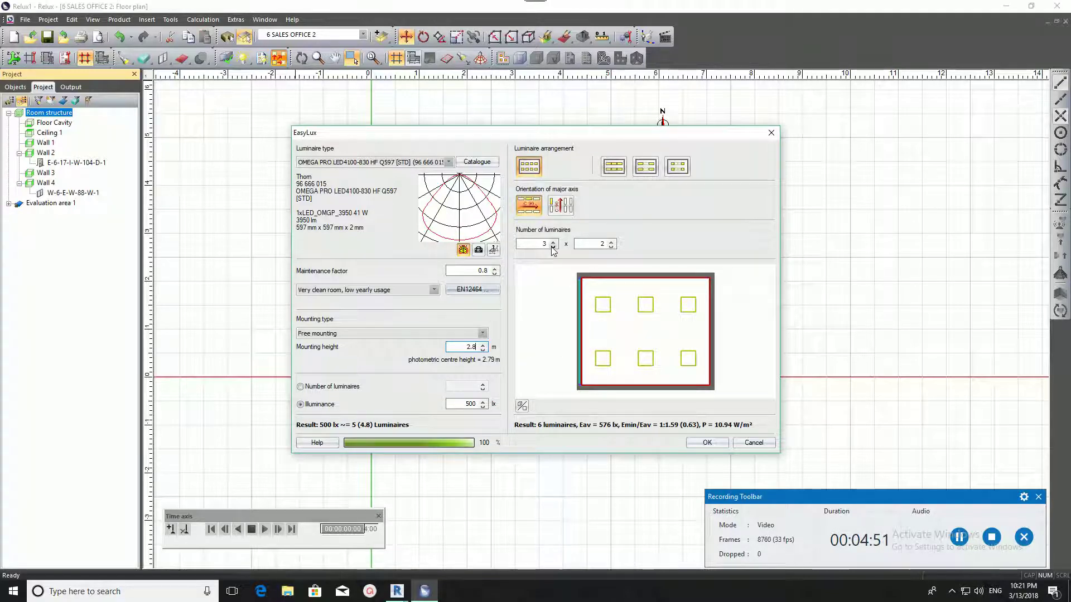
left_click(707, 442)
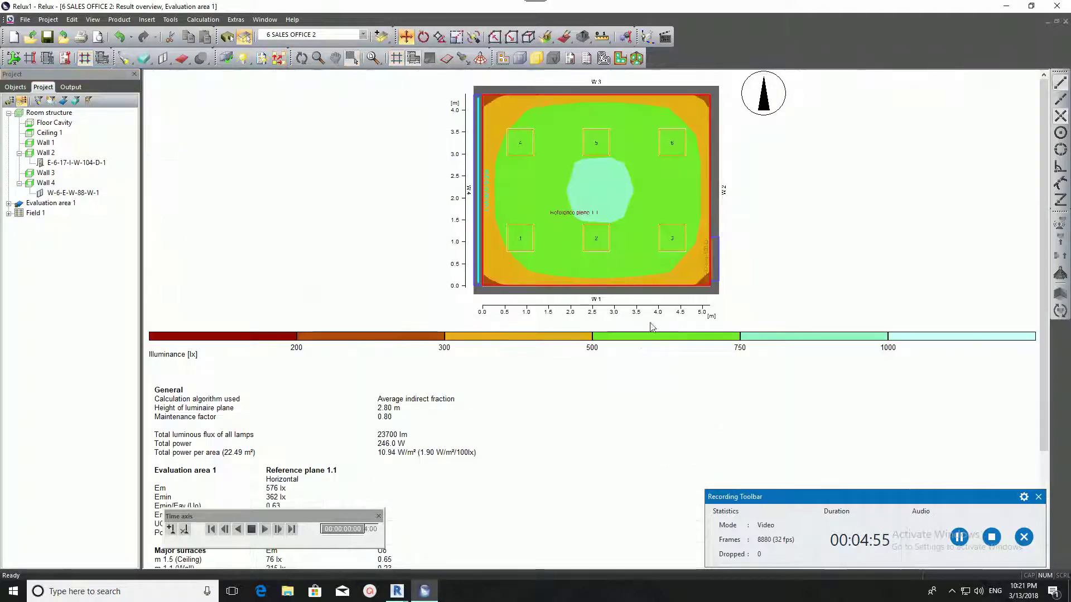
- View the room as 3D luminance, then as 3D pseudo colours, orbiting each slightly
left_click(535, 57)
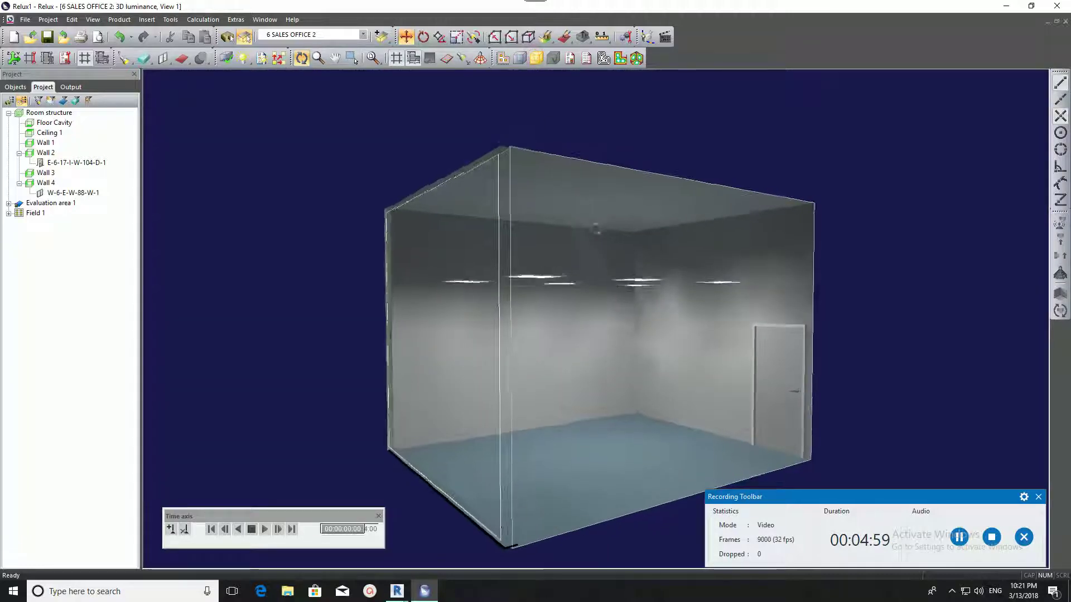
left_click_drag(597, 227, 603, 206)
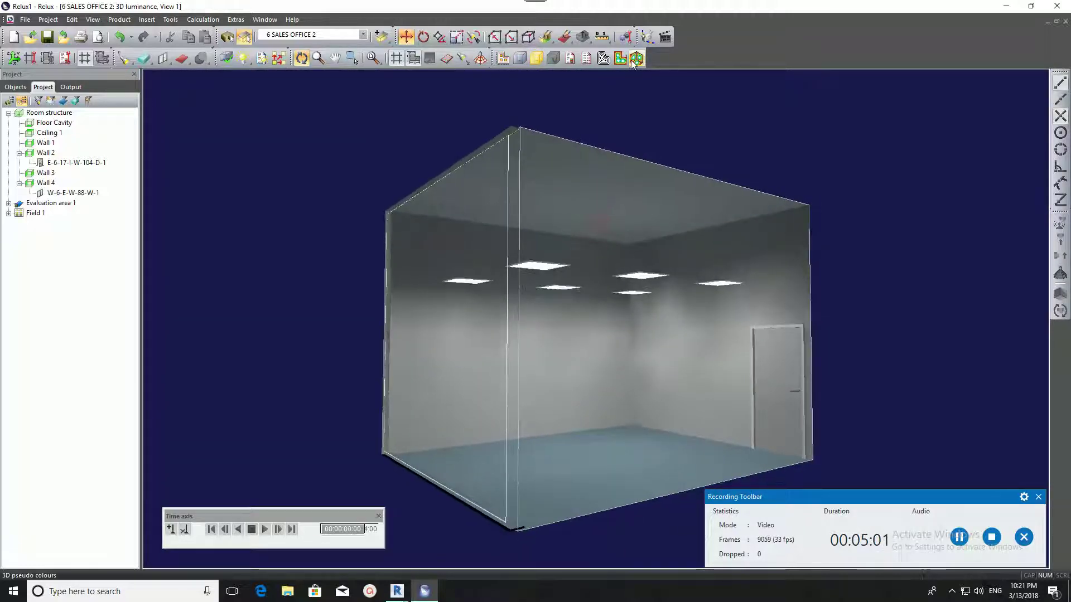
left_click(637, 57)
left_click_drag(631, 240, 617, 237)
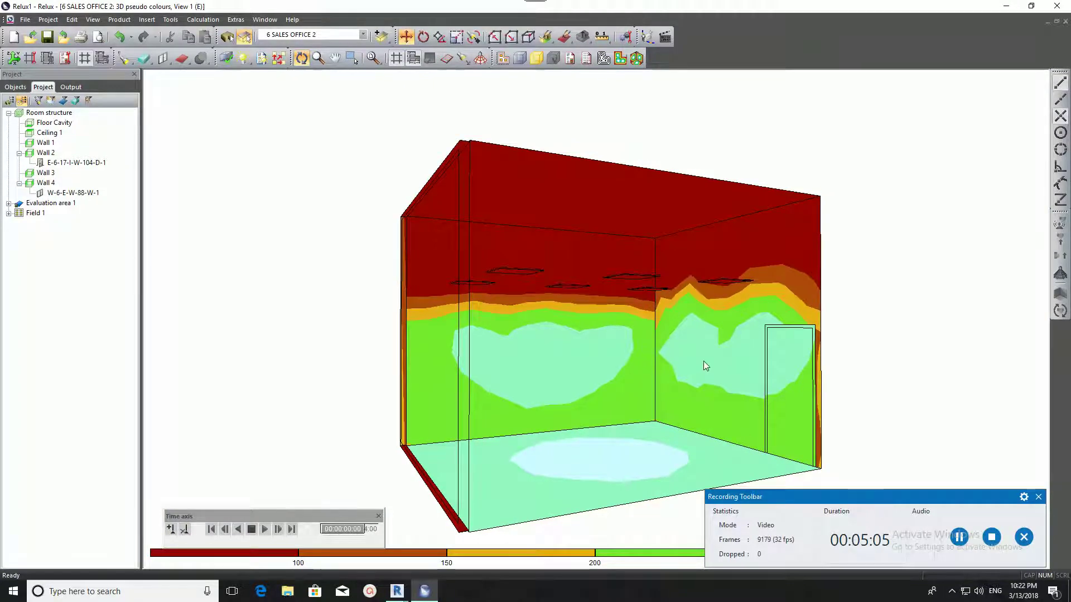
- Review the result overview table (362 lx minimum, 0.63 uniformity) and show the Ground Level room list
left_click(571, 58)
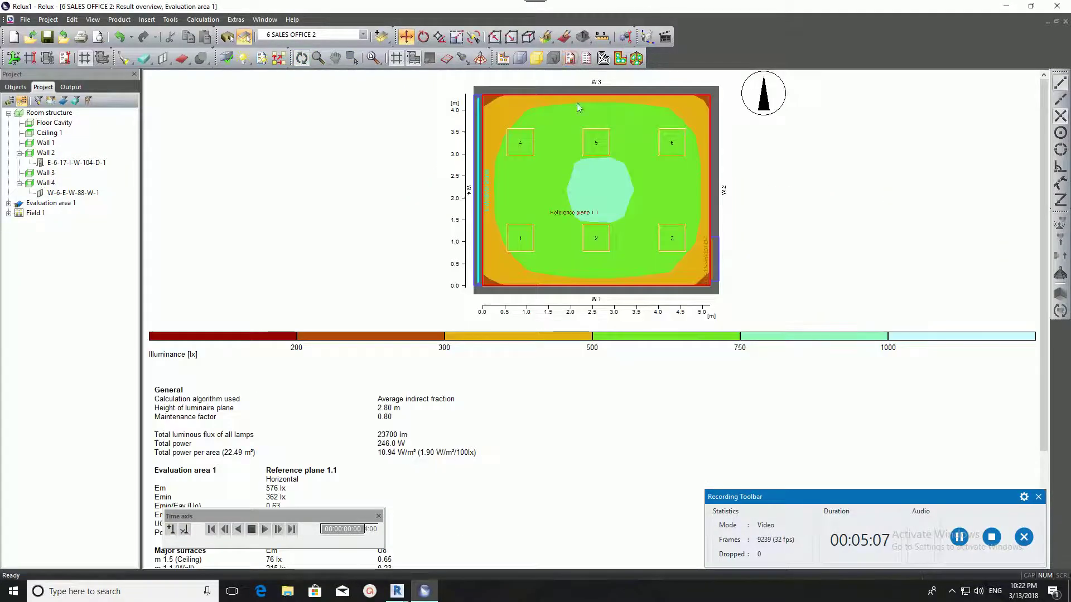
scroll(328, 423, "down", 3)
scroll(329, 446, "down", 2)
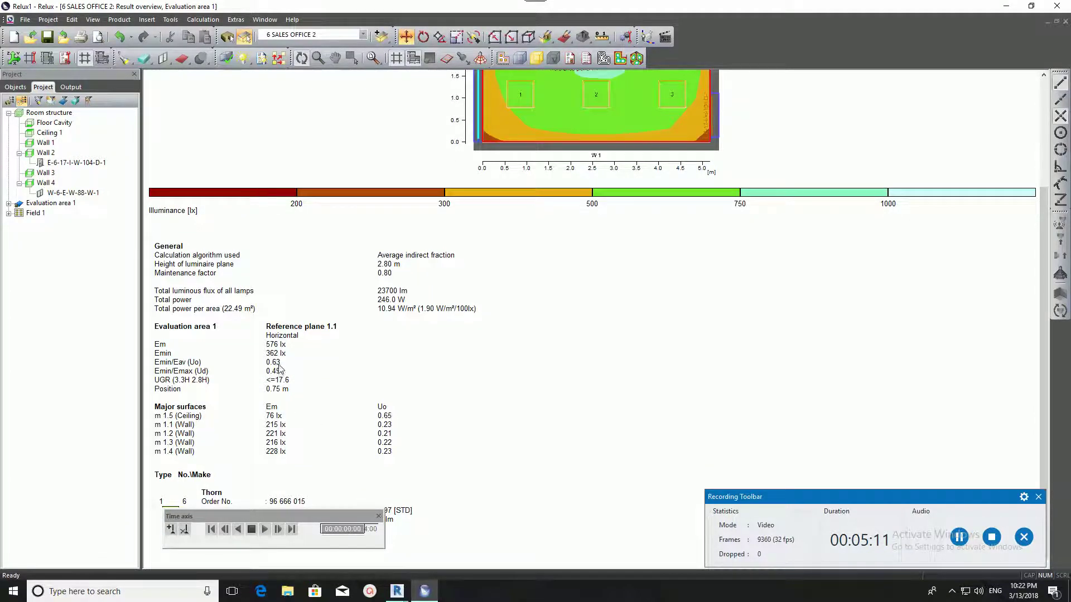
scroll(468, 343, "up", 2)
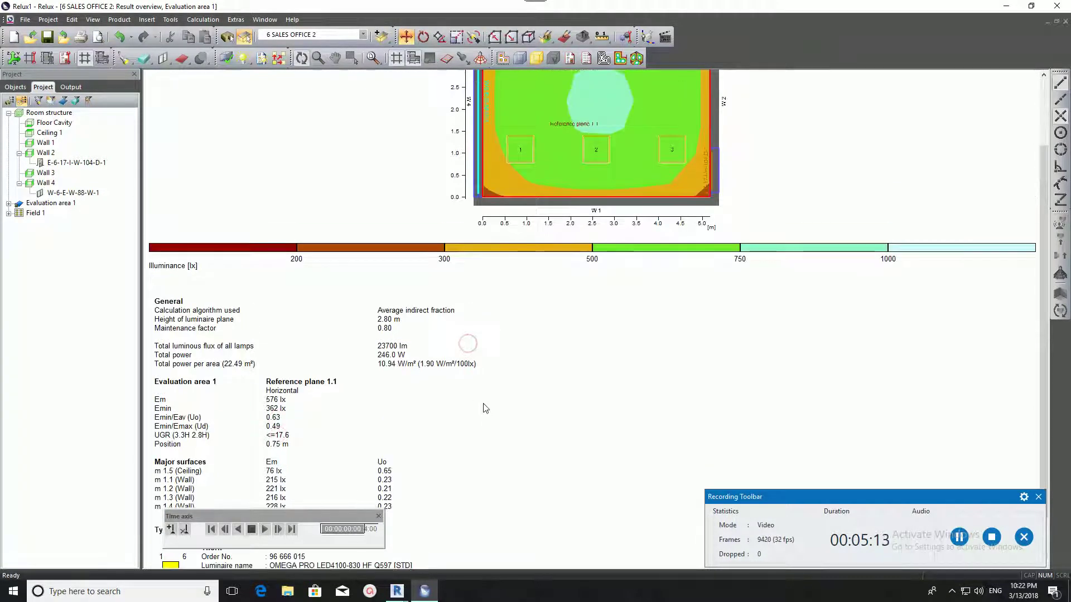
scroll(468, 342, "up", 3)
left_click(9, 99)
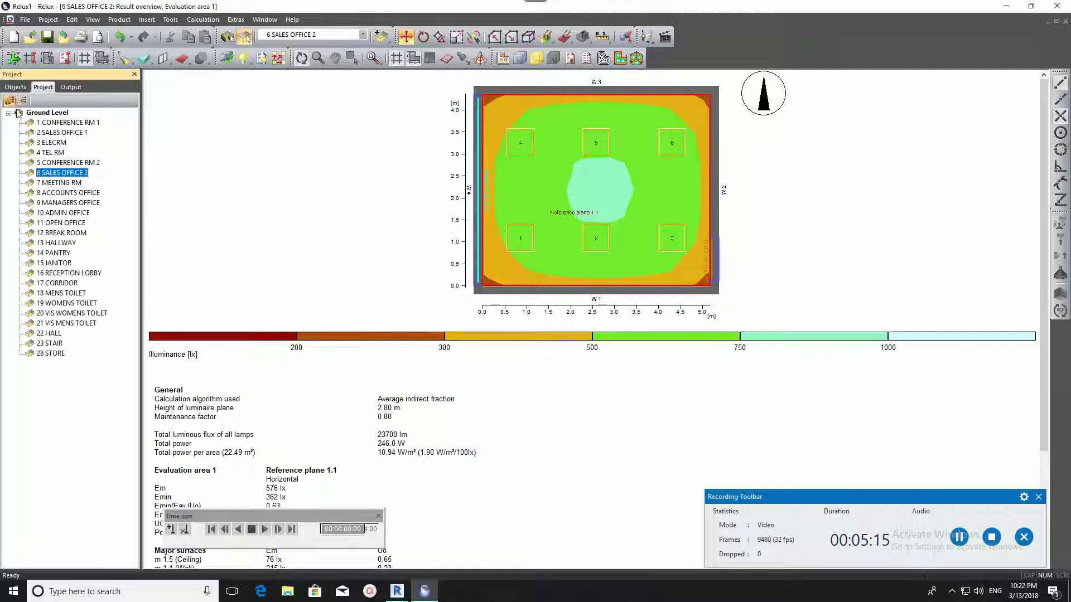
left_click(234, 208)
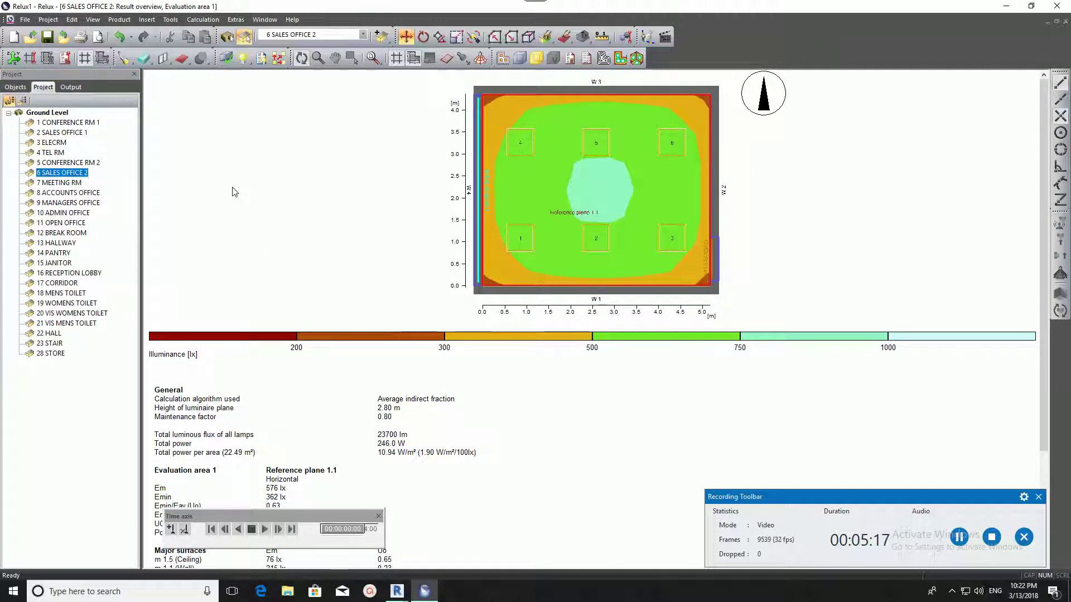
- Select Ground Level in the room combo, orbit the floor, and open the Sales Office 2 calculation manager
left_click(362, 35)
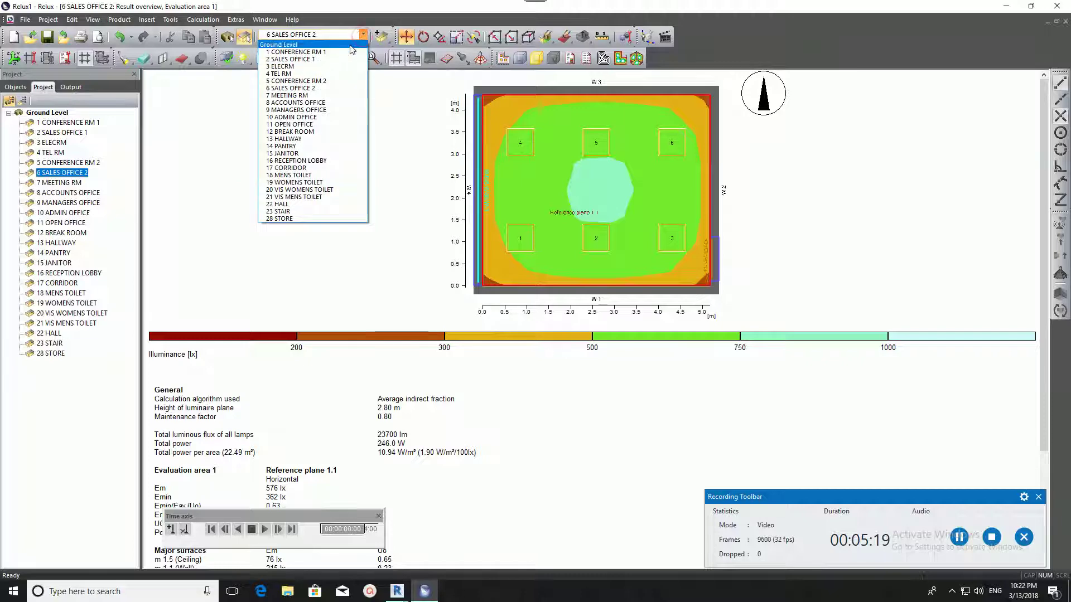
left_click(350, 43)
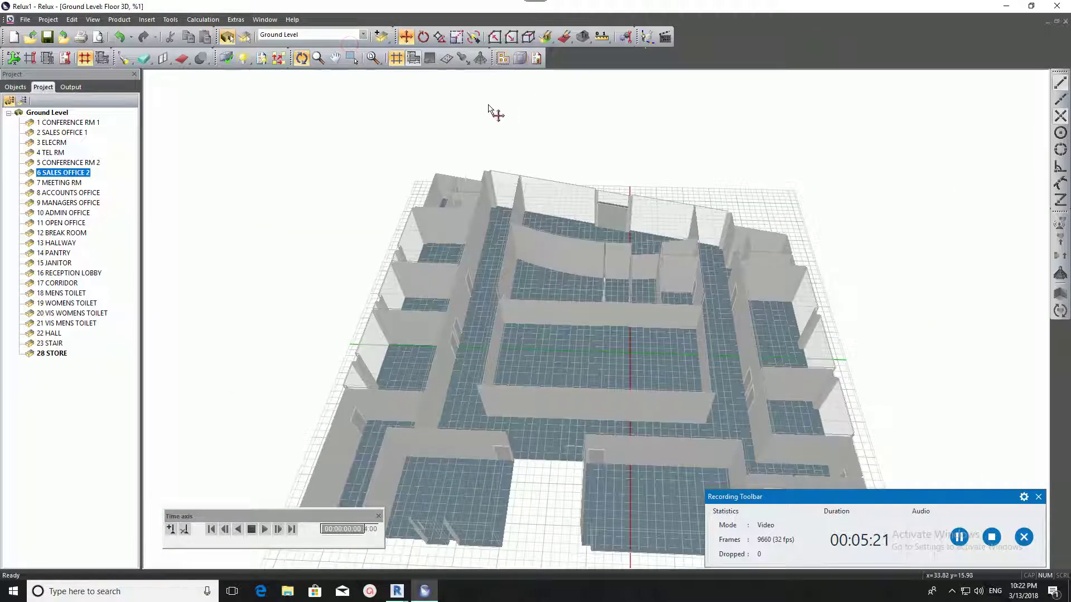
mouse_move(382, 137)
left_mouse_down()
mouse_move(473, 165)
mouse_move(537, 203)
mouse_move(560, 191)
left_mouse_up()
left_click(245, 59)
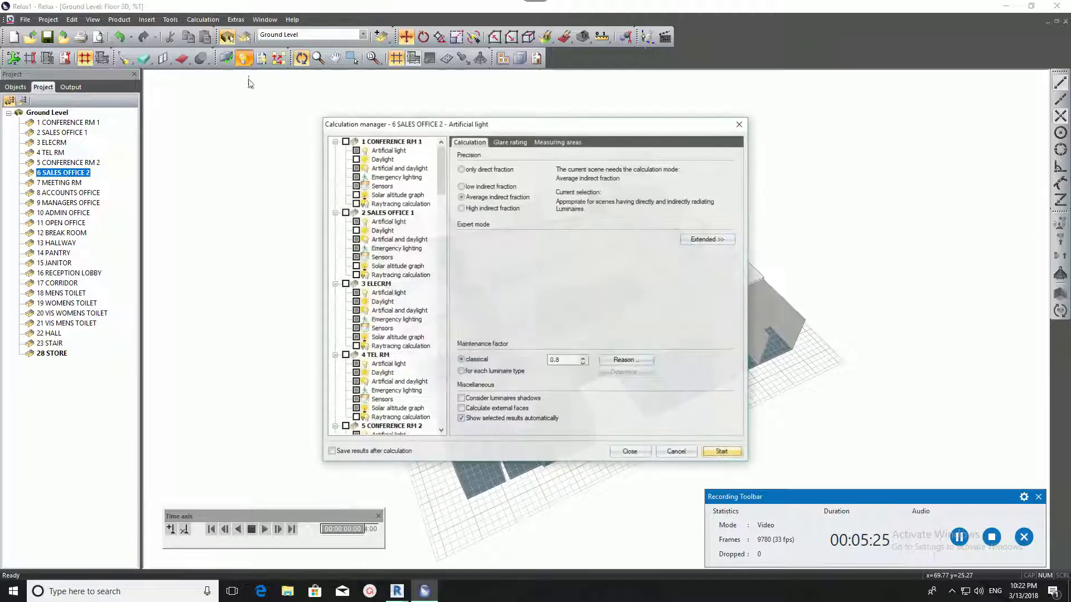